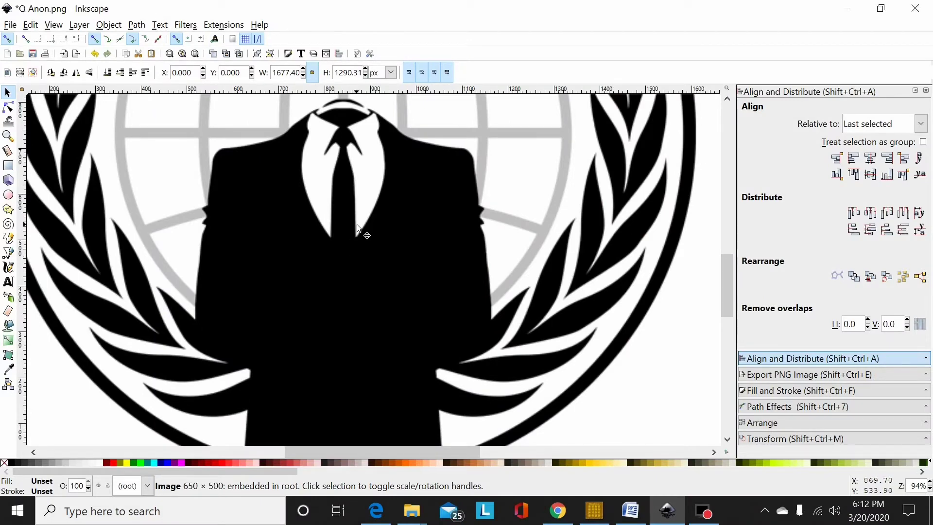
# Start the left-half outline with the Bezier pen at the bottom edge, bottom-left corner, cuff and sleeve
pyautogui.press('-')
pyautogui.press('-')
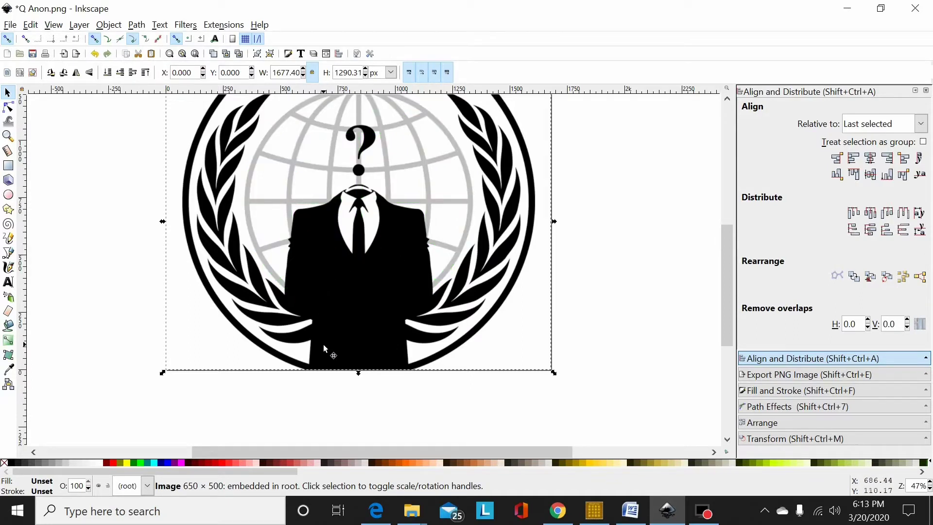
pyautogui.keyDown('ctrl'); pyautogui.scroll(2, 334, 287); pyautogui.keyUp('ctrl')
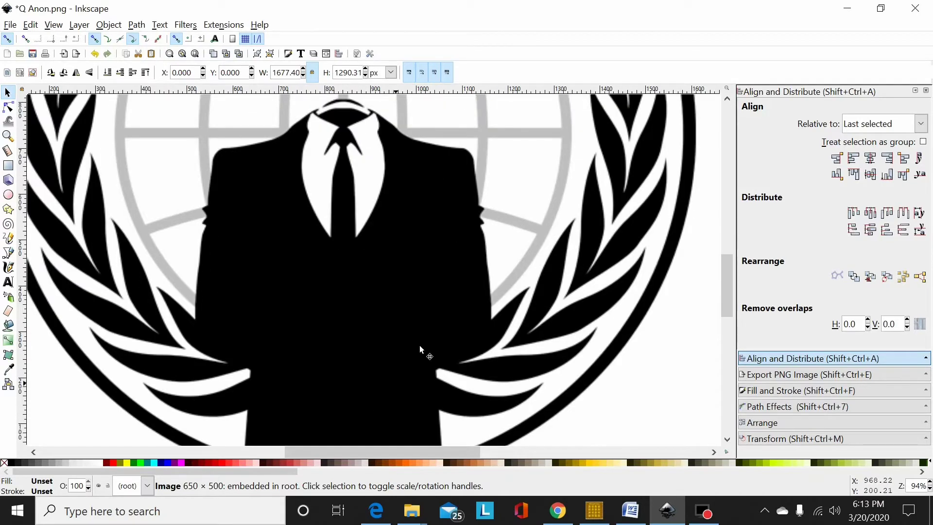
pyautogui.scroll(-4, 301, 296)
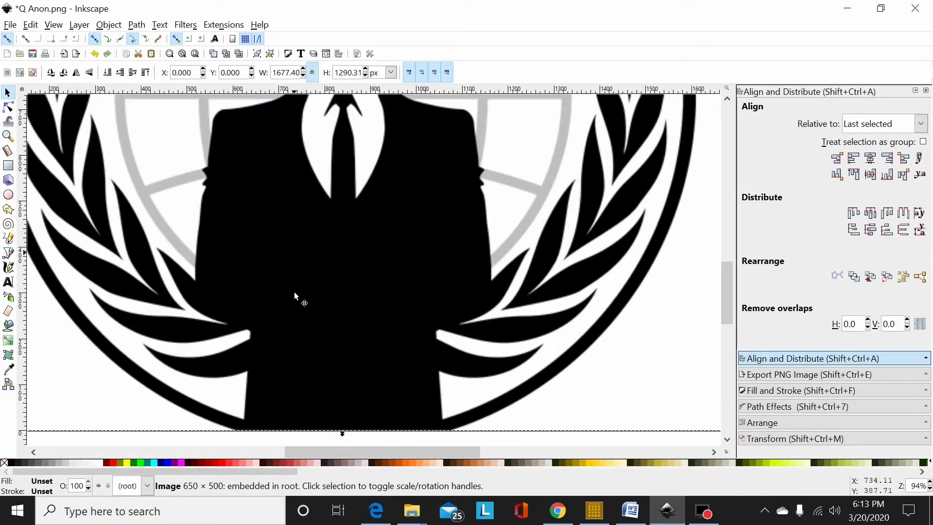
pyautogui.scroll(4, 295, 301)
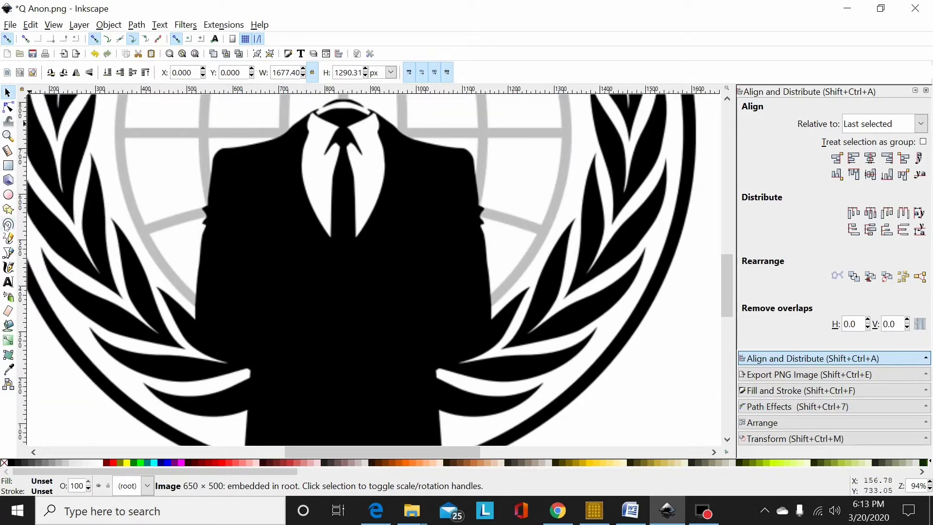
pyautogui.click(8, 252)
pyautogui.scroll(-4, 301, 328)
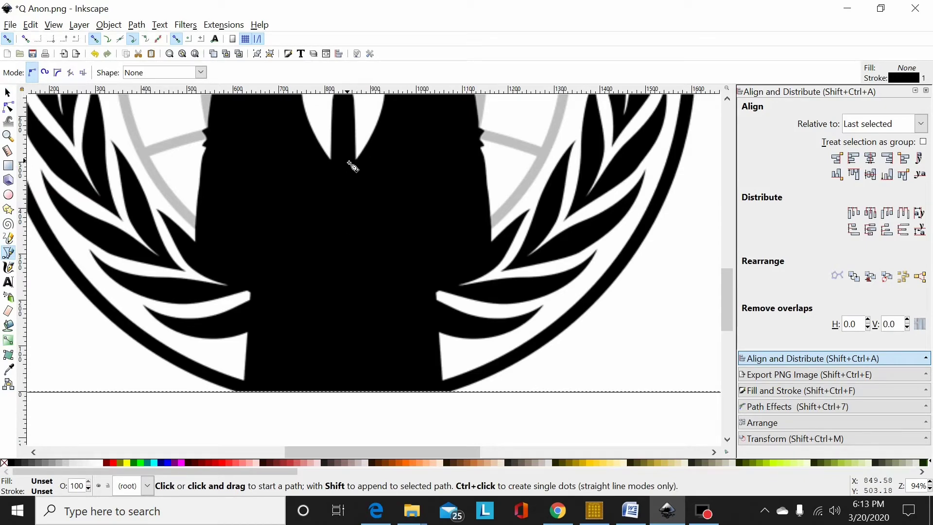
pyautogui.scroll(6, 353, 167)
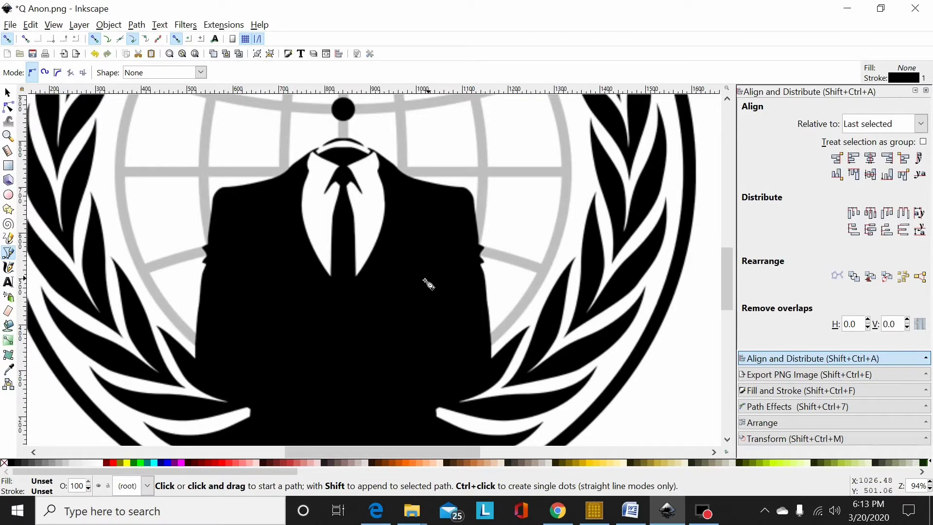
pyautogui.scroll(-7, 343, 299)
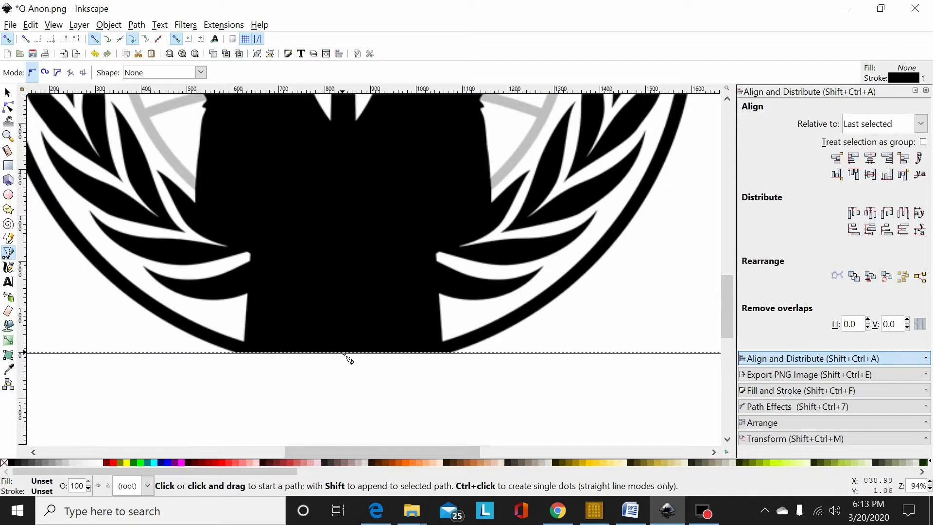
pyautogui.click(343, 352)
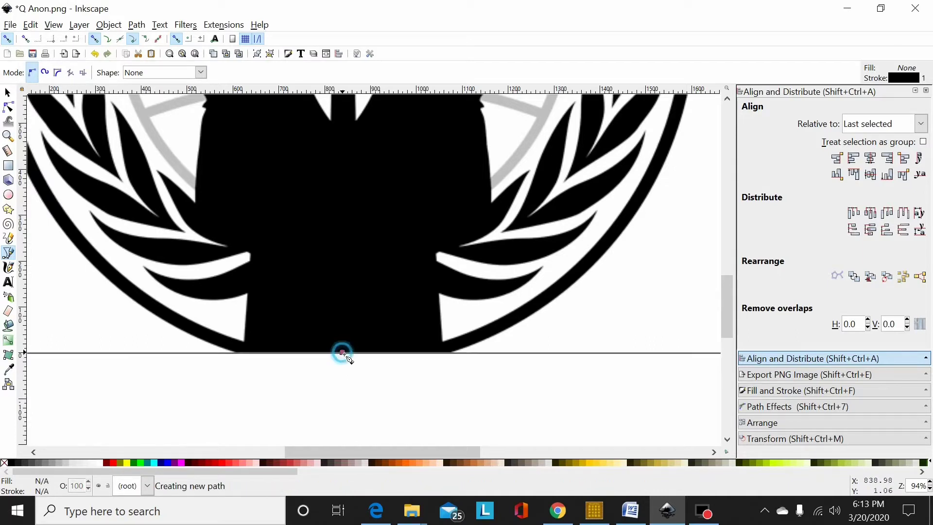
pyautogui.click(245, 353)
pyautogui.click(250, 253)
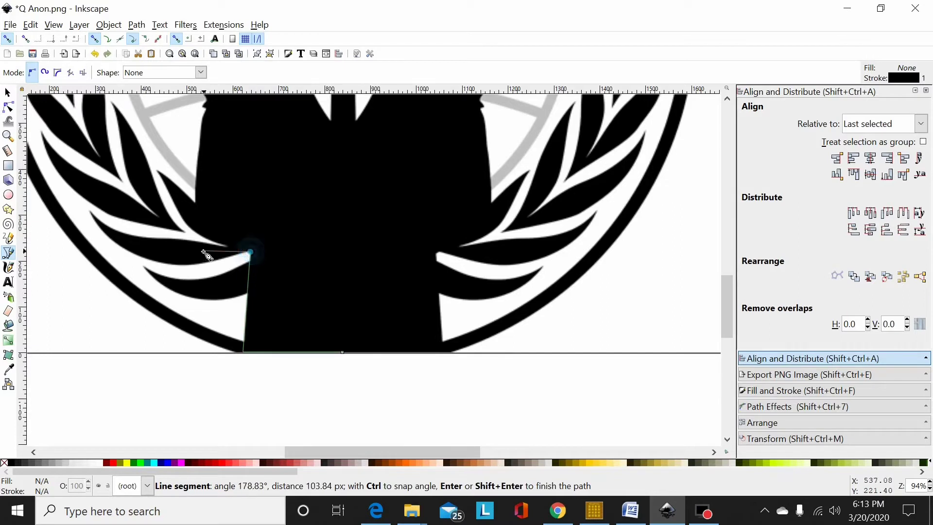
pyautogui.click(196, 200)
pyautogui.keyDown('ctrl'); pyautogui.scroll(1, 203, 187); pyautogui.keyUp('ctrl')
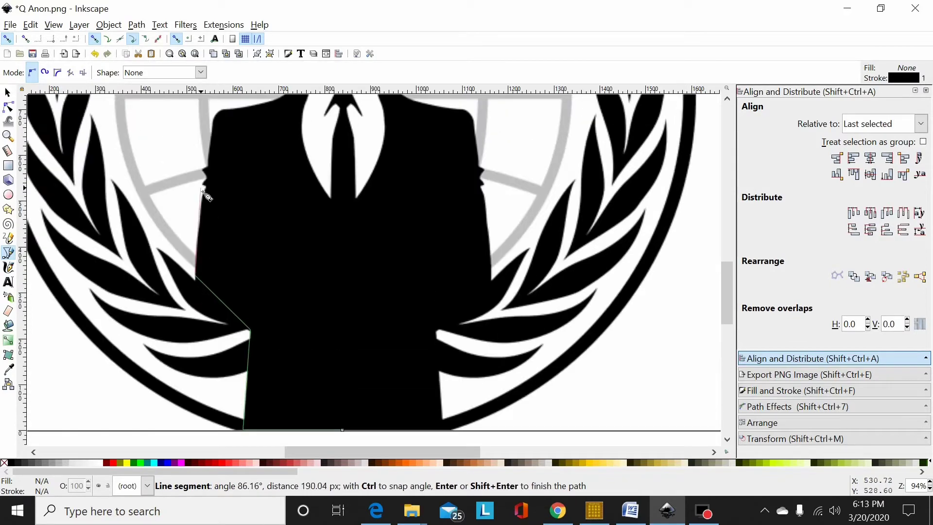
pyautogui.keyDown('ctrl'); pyautogui.scroll(1, 191, 226); pyautogui.keyUp('ctrl')
pyautogui.keyDown('ctrl'); pyautogui.scroll(2, 194, 227); pyautogui.keyUp('ctrl')
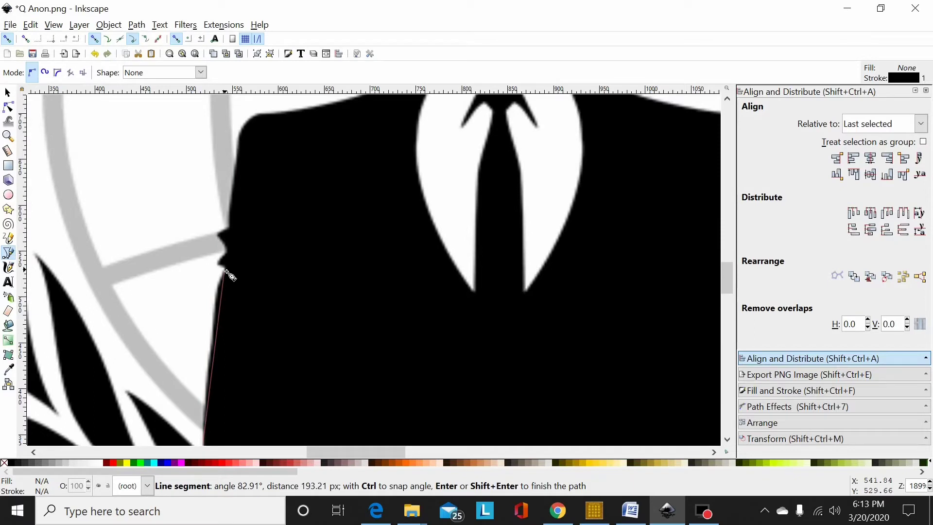
# Trace the corners of the left-side notch and continue up the side to the left shoulder corner
pyautogui.click(222, 268)
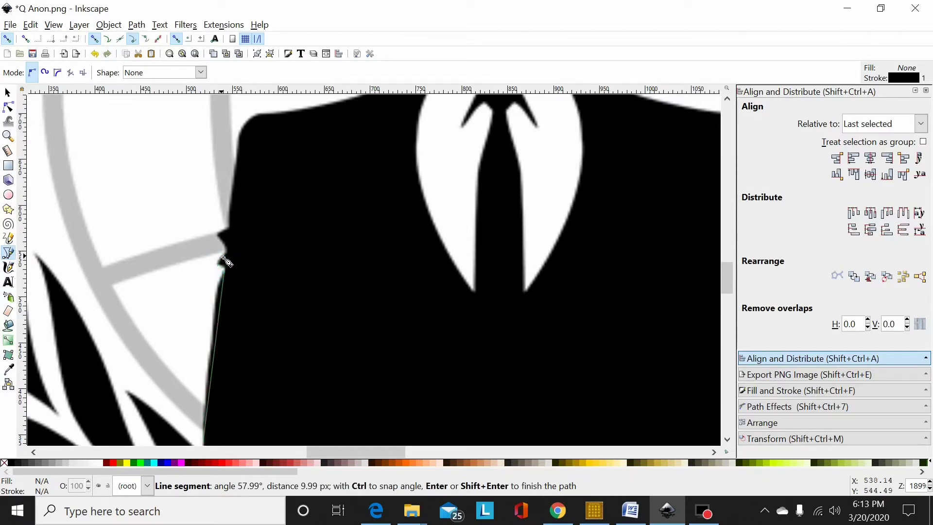
pyautogui.click(231, 250)
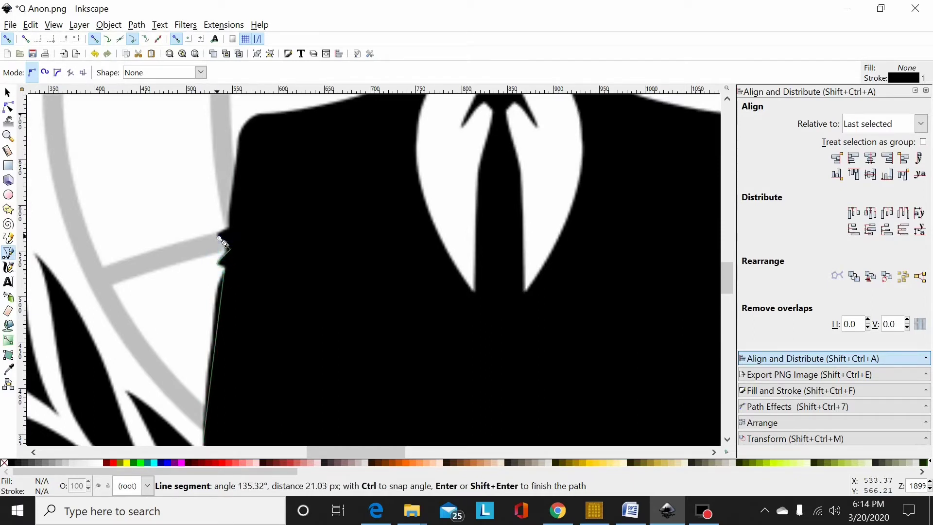
pyautogui.click(218, 236)
pyautogui.click(229, 226)
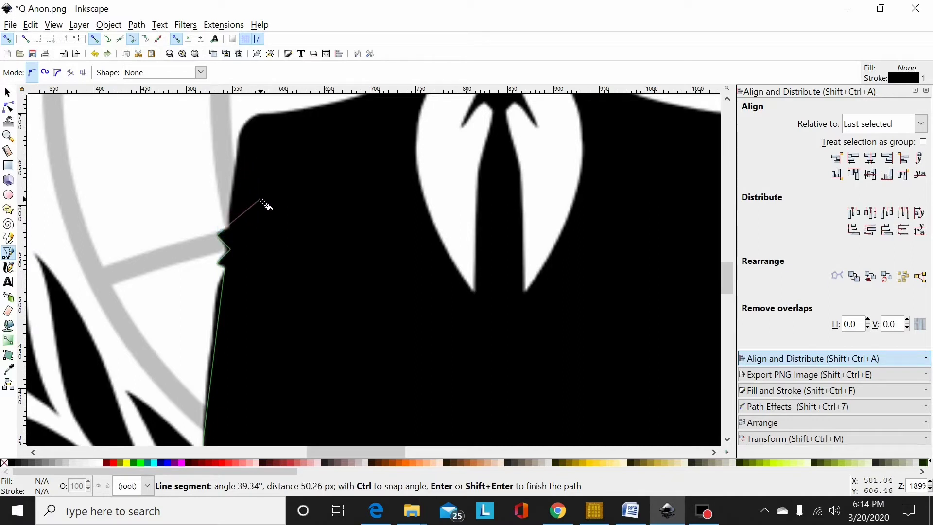
pyautogui.click(230, 227)
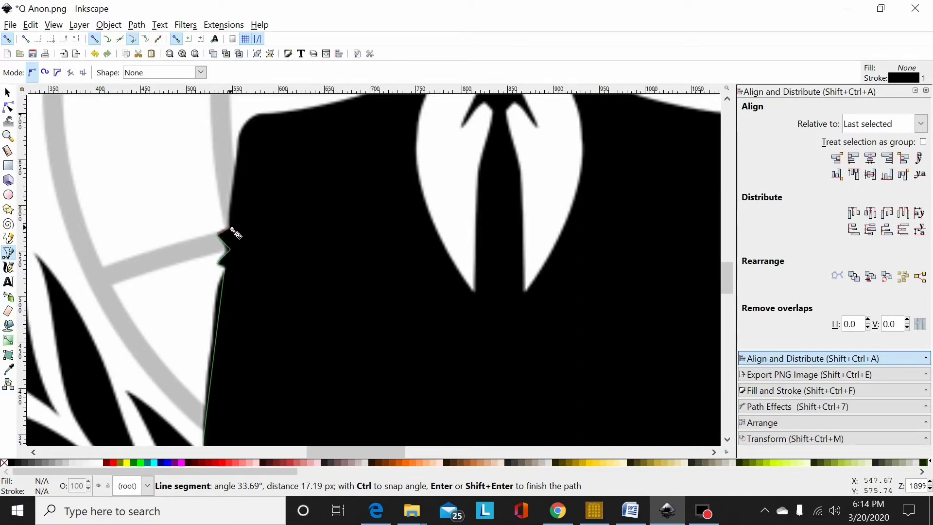
pyautogui.click(238, 138)
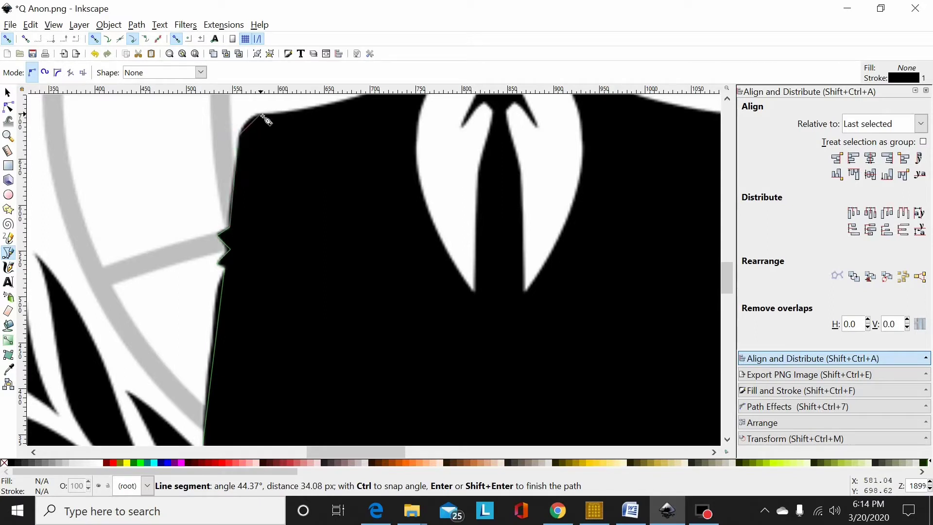
pyautogui.click(261, 115)
pyautogui.scroll(4, 345, 170)
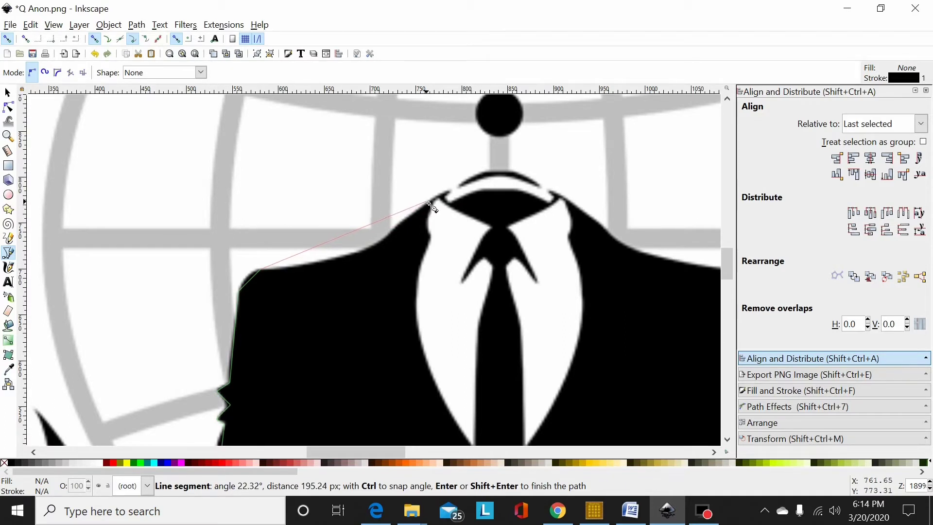
# Run the outline along the shoulder to the collar centre, down the centre line, and close it
pyautogui.click(390, 237)
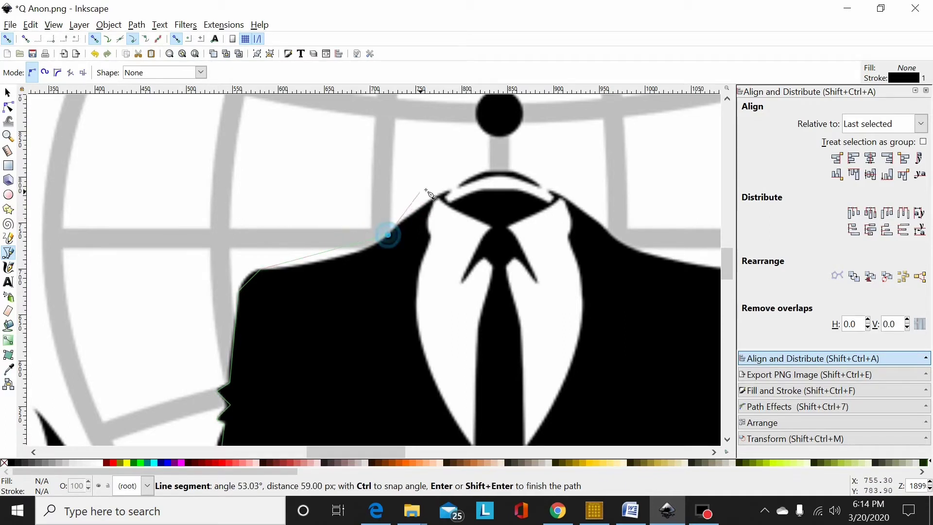
pyautogui.click(501, 172)
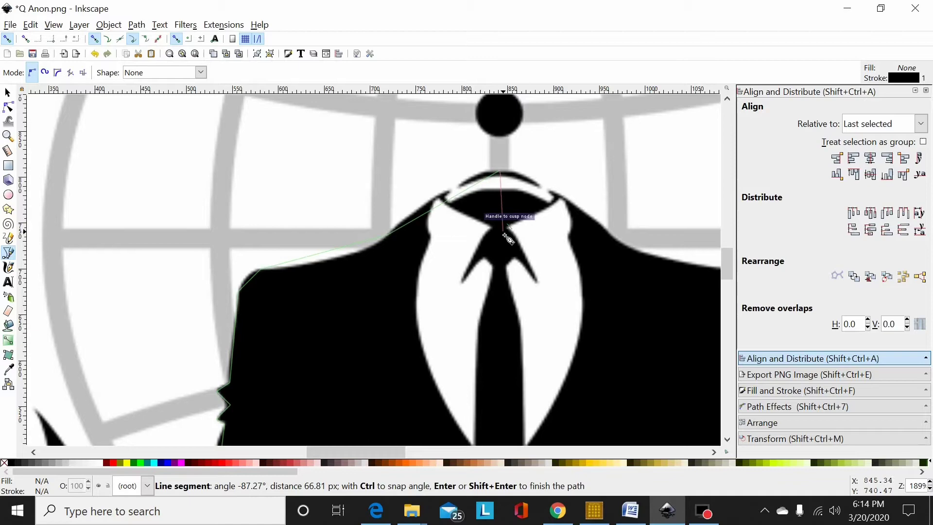
pyautogui.scroll(-4, 508, 243)
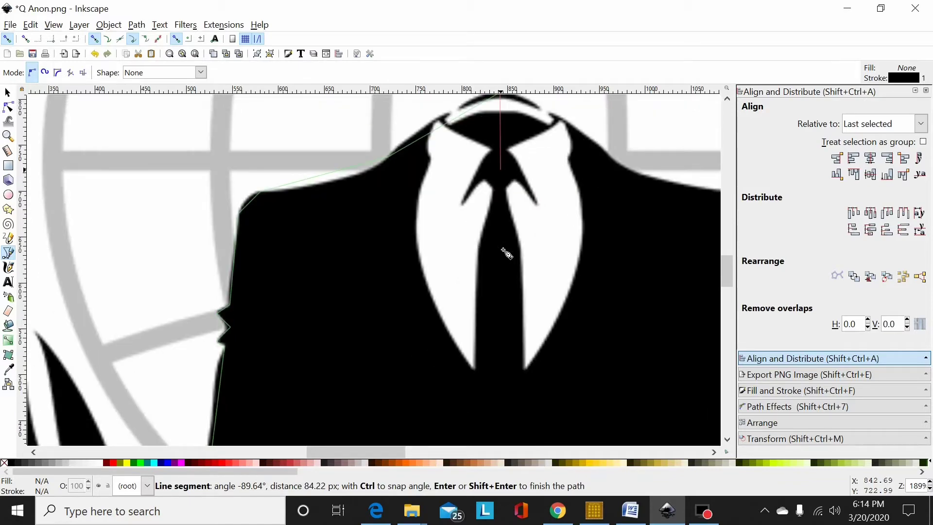
pyautogui.scroll(-6, 507, 253)
pyautogui.keyDown('ctrl'); pyautogui.scroll(-1, 520, 257); pyautogui.keyUp('ctrl')
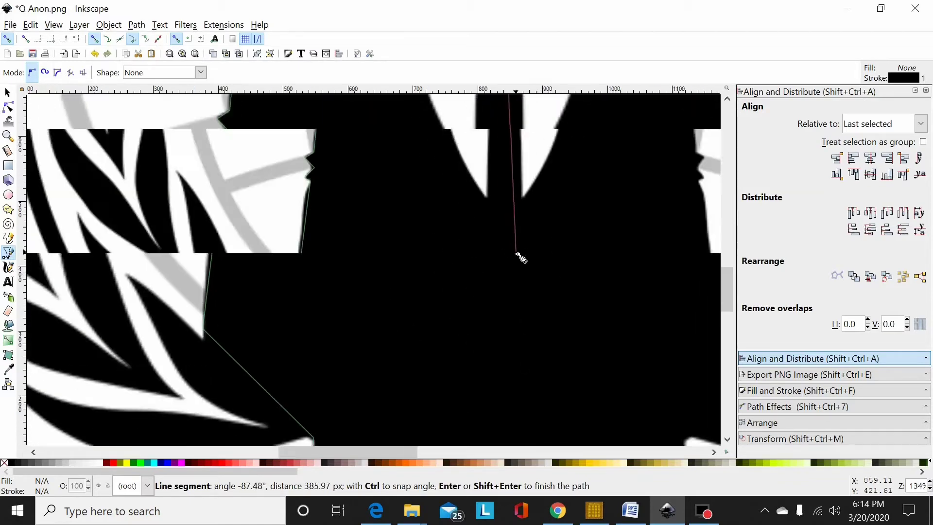
pyautogui.keyDown('ctrl'); pyautogui.scroll(-9, 520, 256); pyautogui.keyUp('ctrl')
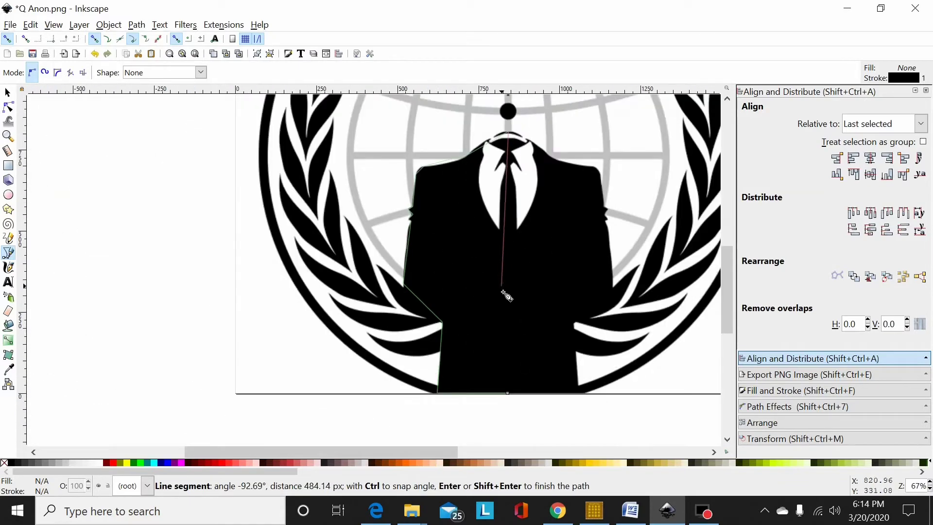
pyautogui.click(509, 393)
pyautogui.click(509, 394)
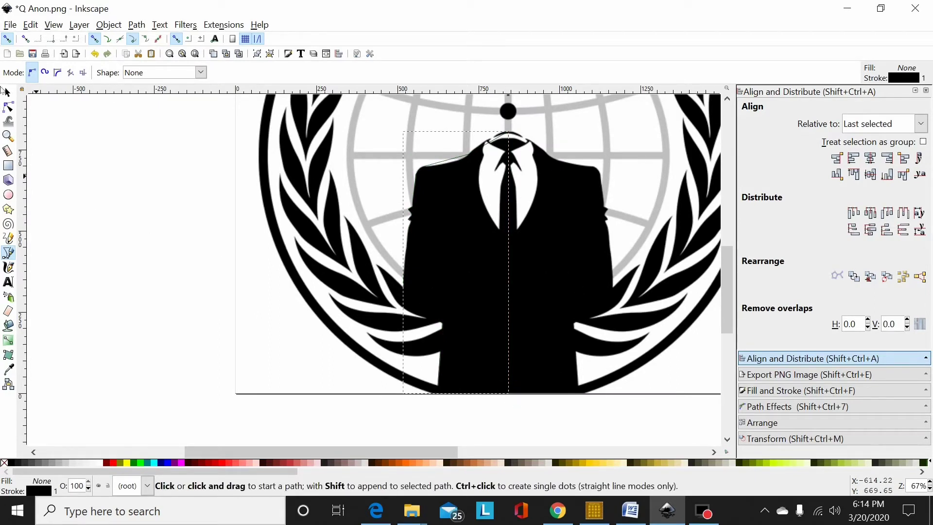
# Set the half-suit outline's stroke paint to bright green 00fe00ff
pyautogui.click(8, 92)
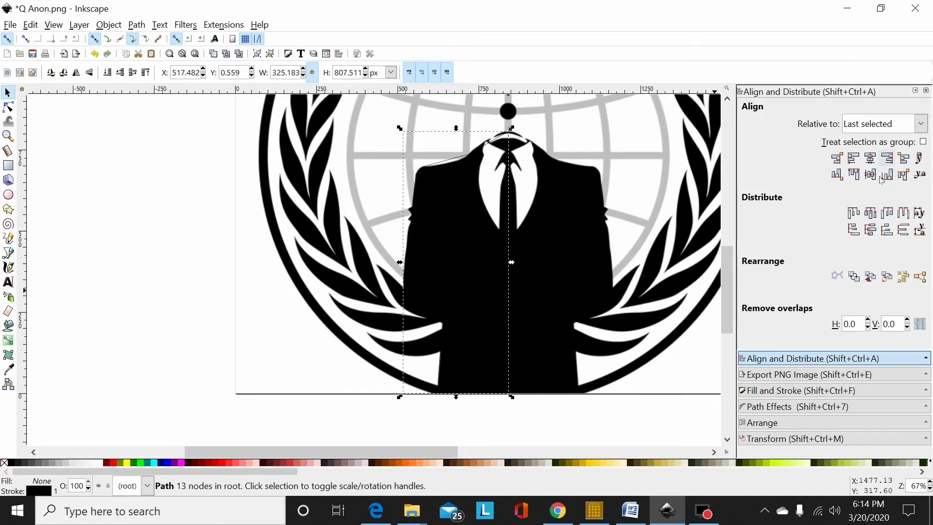
pyautogui.click(801, 390)
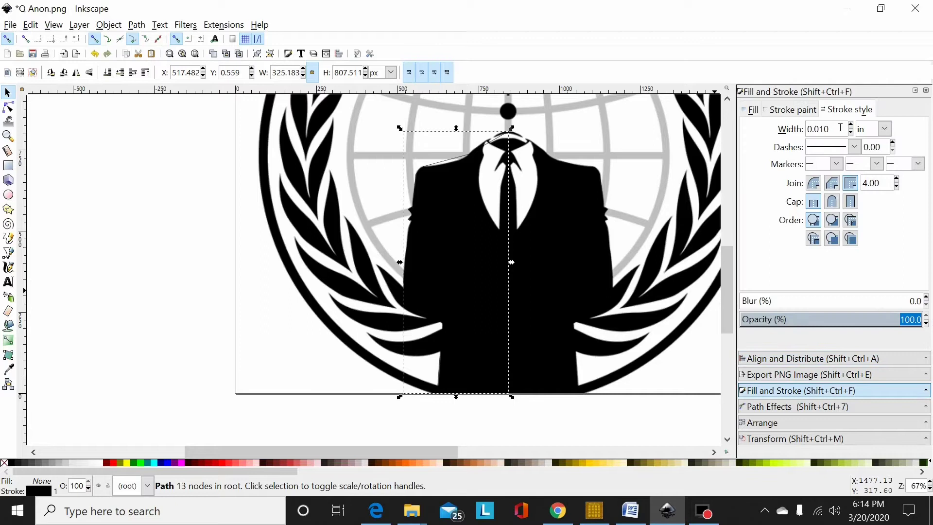
pyautogui.click(792, 110)
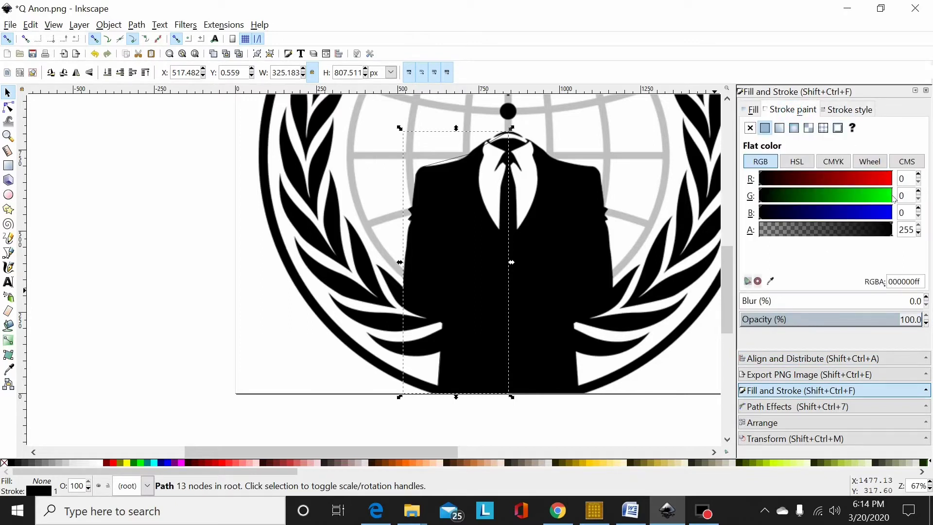
pyautogui.click(893, 197)
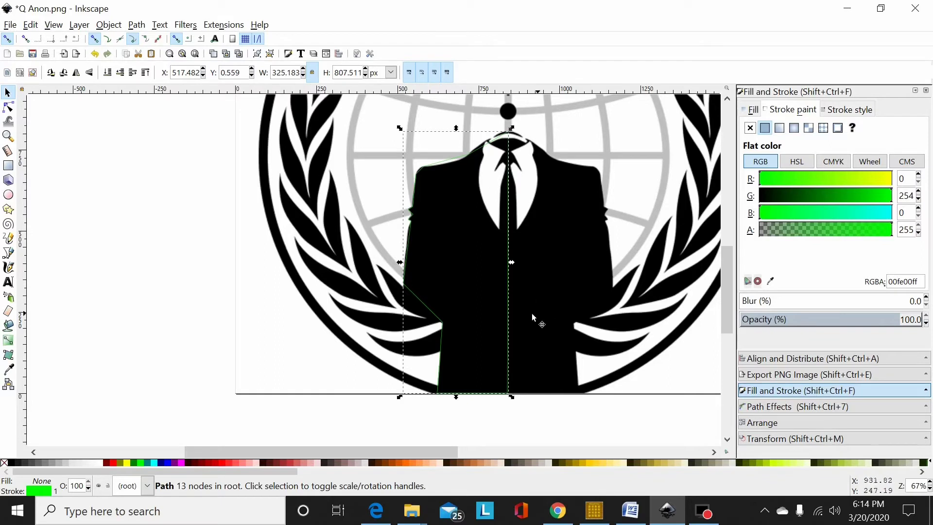
pyautogui.click(7, 106)
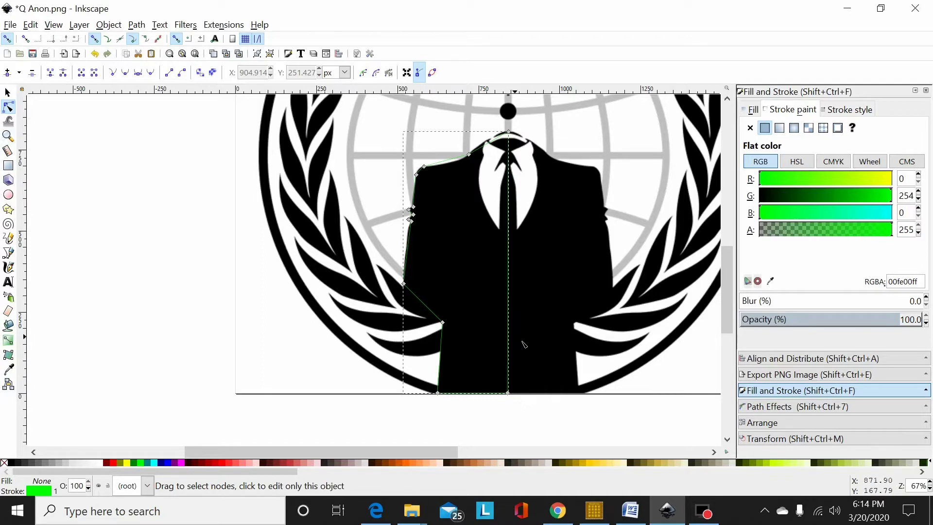
# Align the bottom and top centre-line nodes vertically so that edge stands exactly at 90°
pyautogui.moveTo(524, 358); pyautogui.dragTo(498, 418)
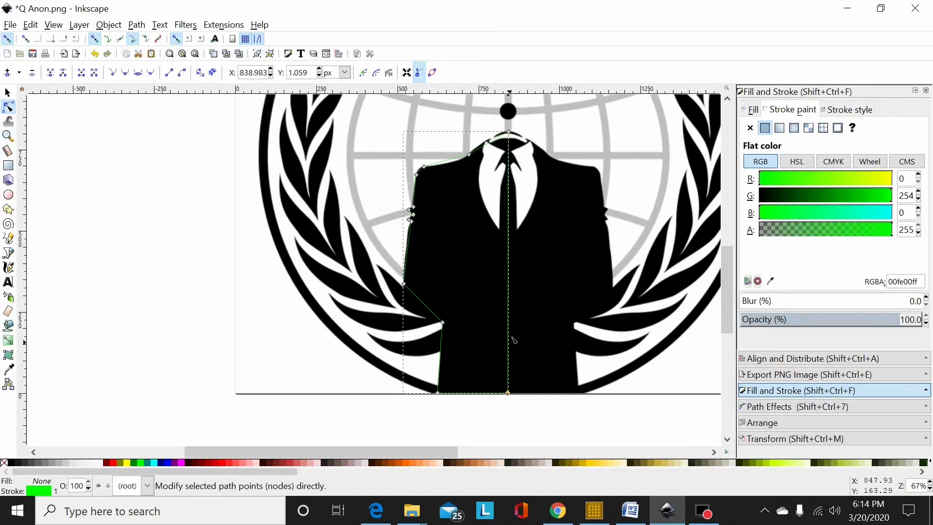
pyautogui.keyDown('shift'); pyautogui.click(508, 131); pyautogui.keyUp('shift')
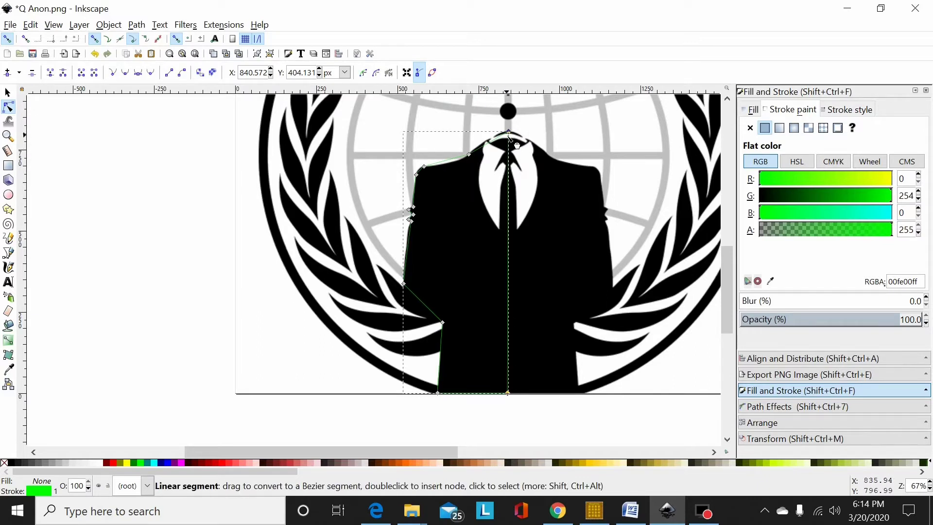
pyautogui.click(786, 360)
pyautogui.click(887, 237)
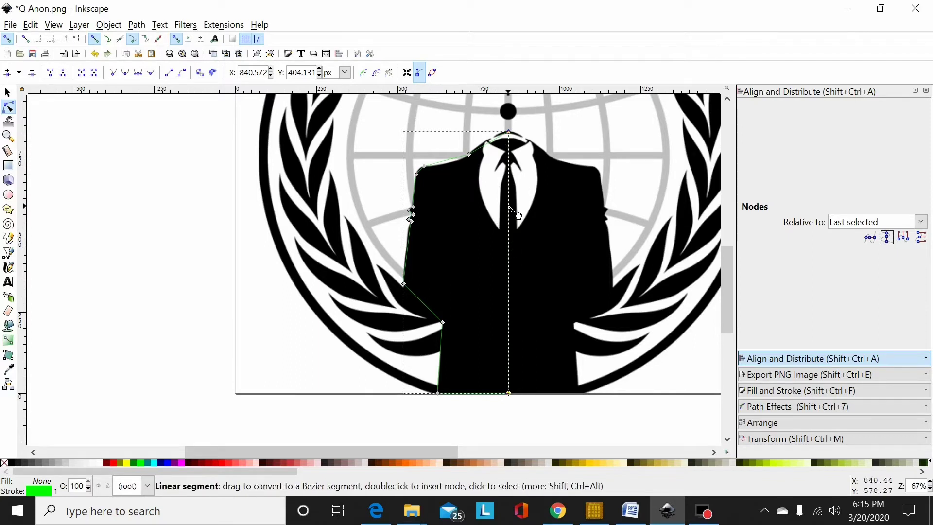
# Curve the segments along the hand's edge and the jacket side below the notch
pyautogui.scroll(2, 452, 329)
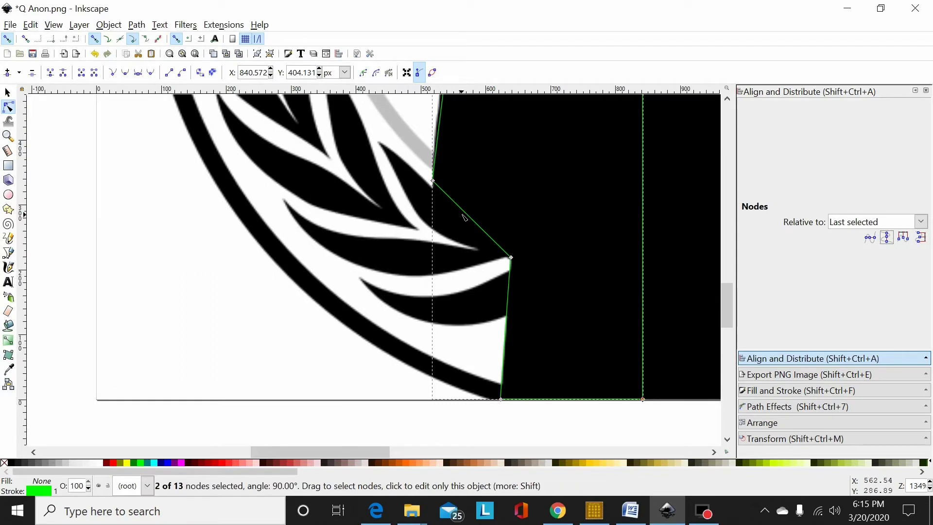
pyautogui.moveTo(475, 222); pyautogui.dragTo(459, 239)
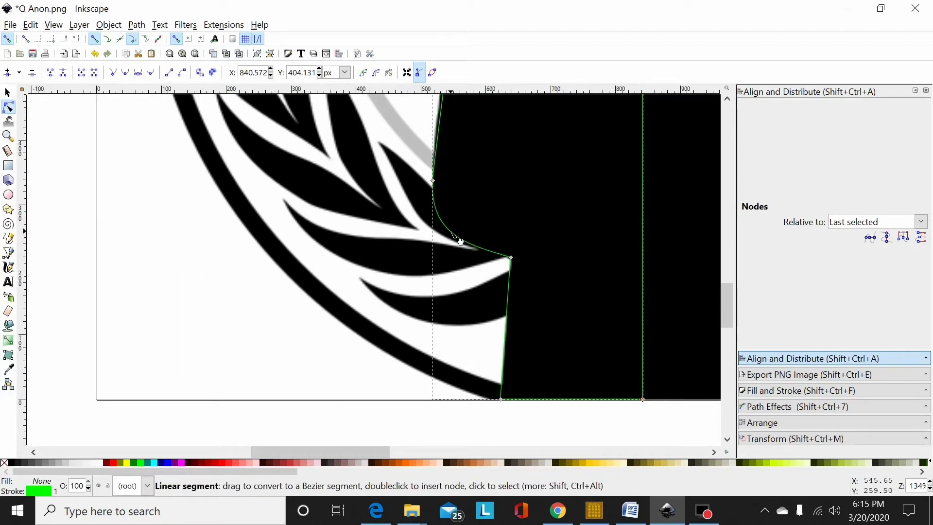
pyautogui.click(432, 181)
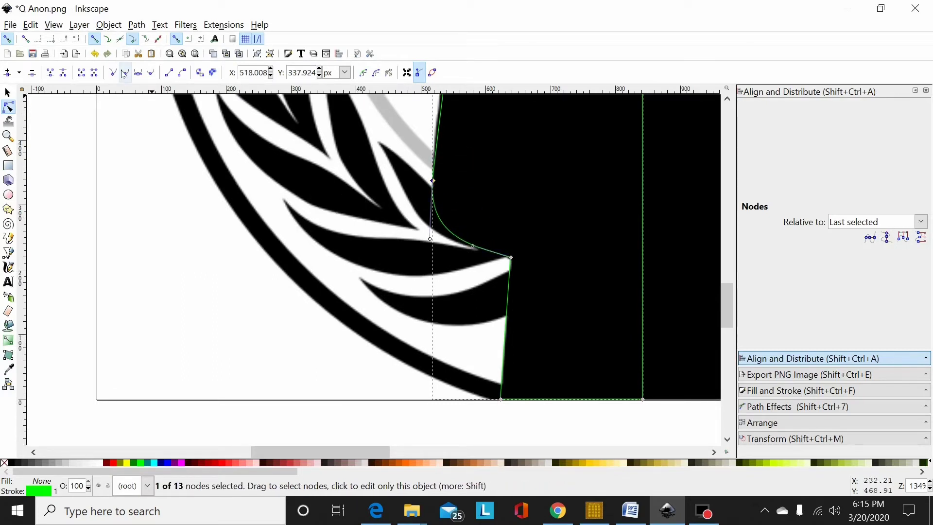
pyautogui.scroll(5, 523, 229)
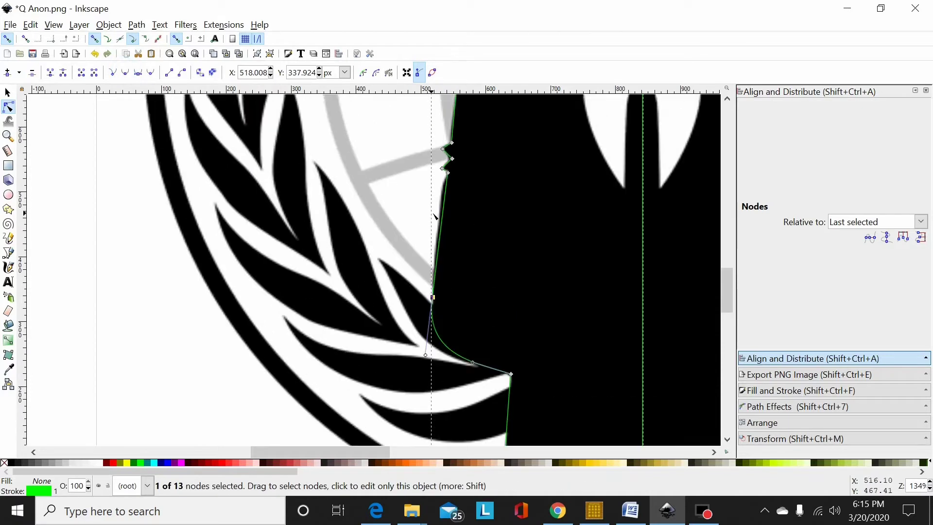
pyautogui.moveTo(442, 231); pyautogui.dragTo(439, 229)
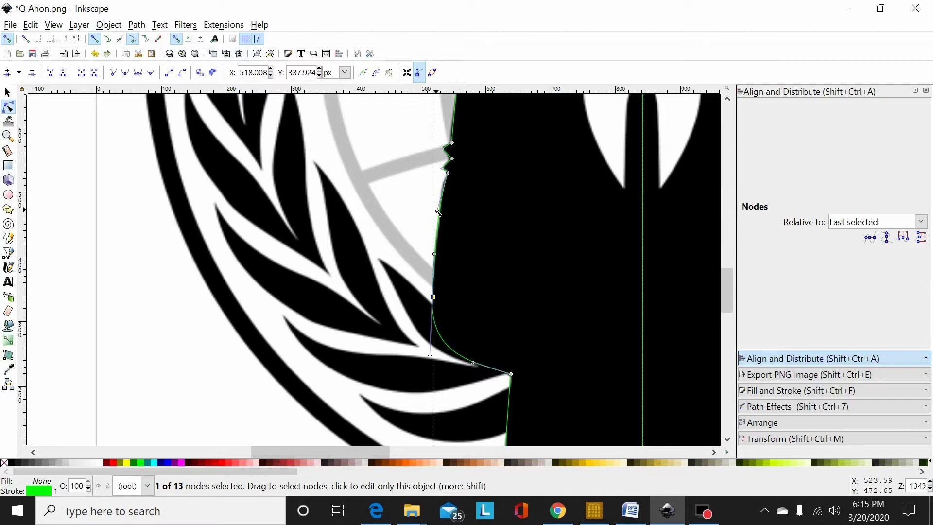
pyautogui.moveTo(439, 212); pyautogui.dragTo(438, 185)
pyautogui.scroll(-3, 491, 235)
pyautogui.scroll(4, 493, 237)
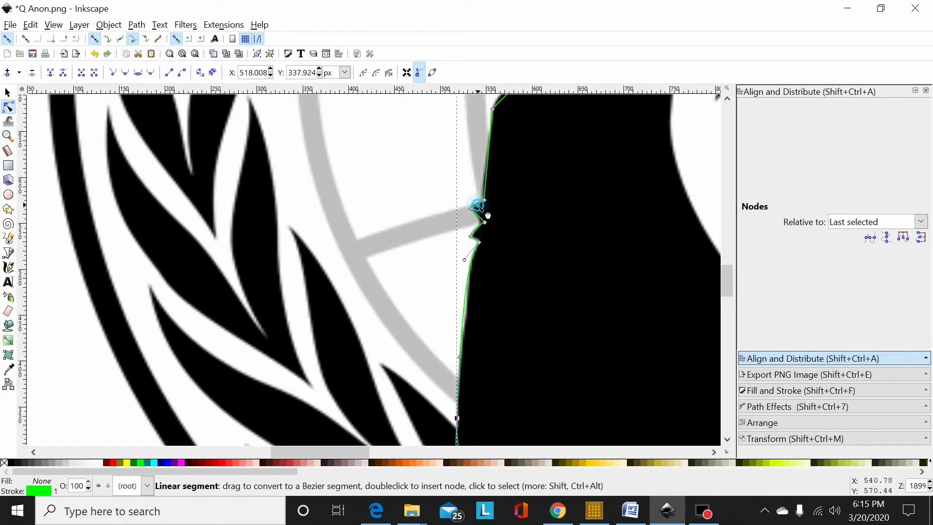
pyautogui.scroll(4, 486, 212)
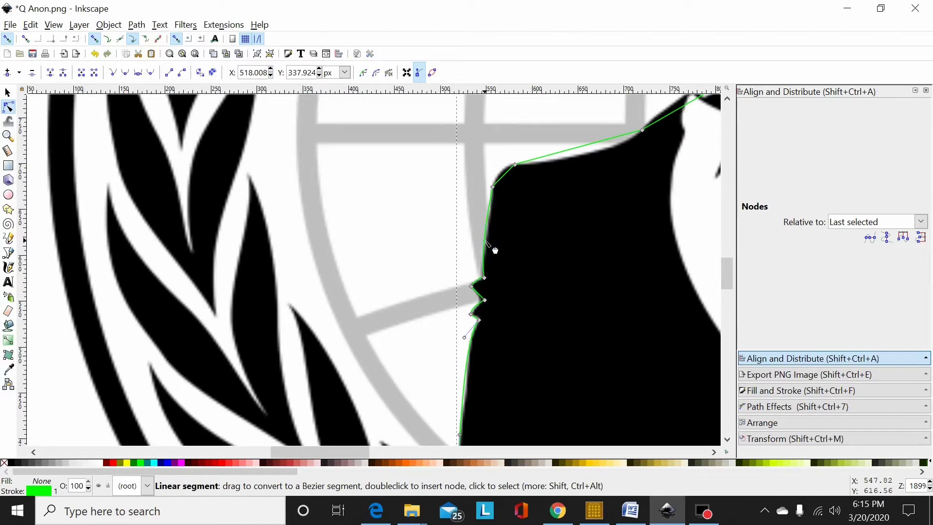
# Smooth the shoulder nodes and curve the shoulder line up to meet the collar
pyautogui.moveTo(505, 180); pyautogui.dragTo(504, 176)
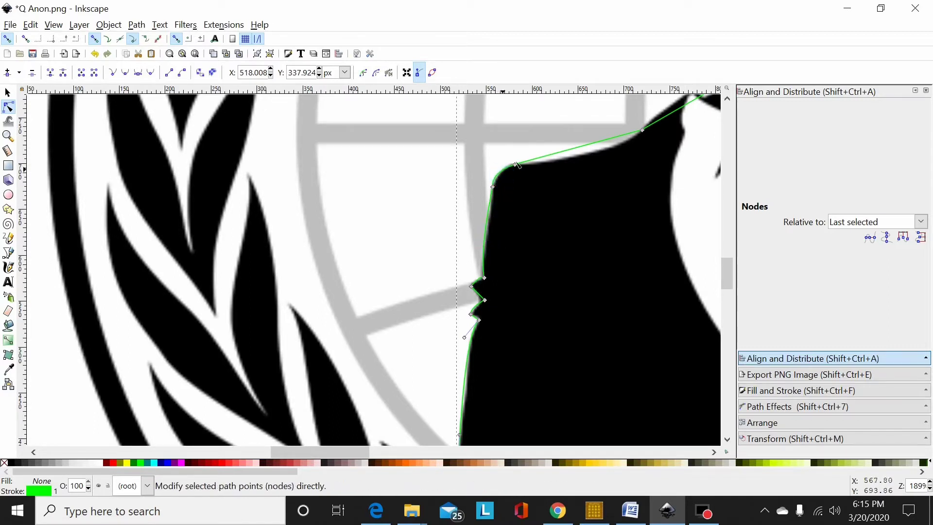
pyautogui.moveTo(533, 140); pyautogui.dragTo(421, 264)
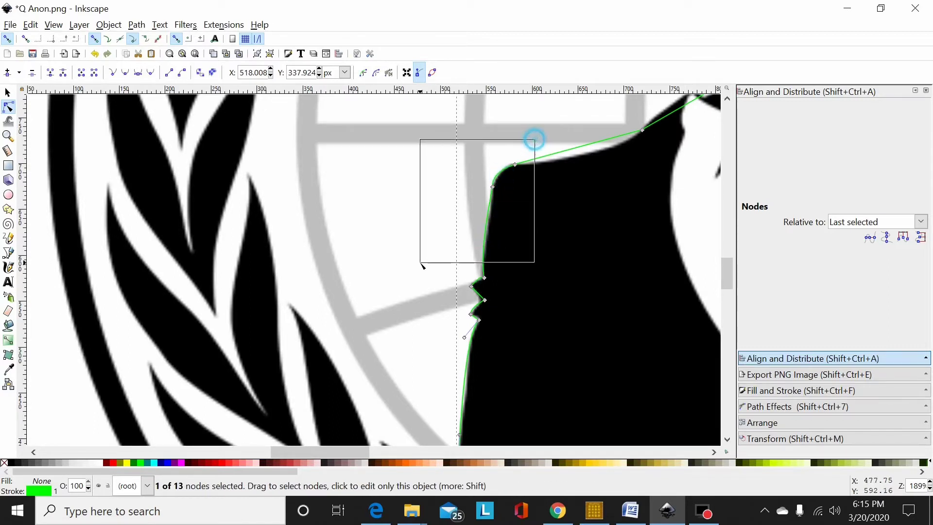
pyautogui.click(125, 73)
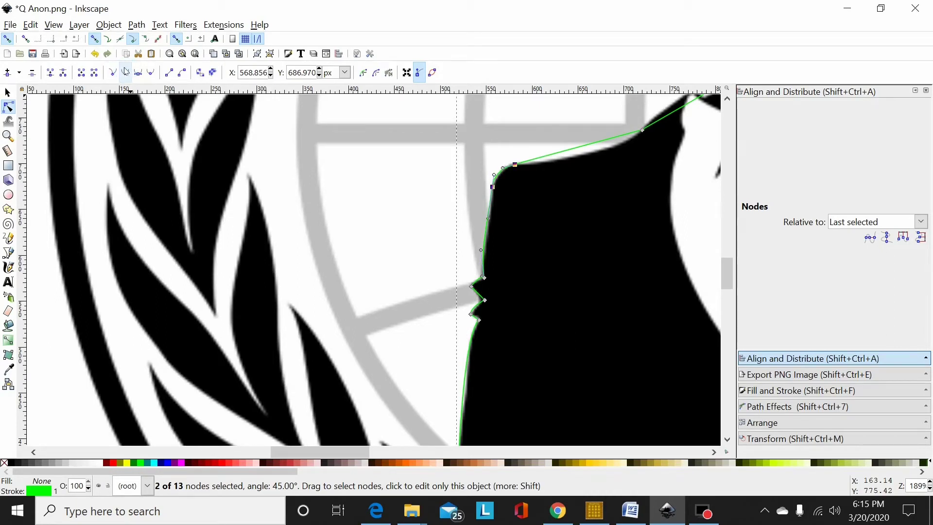
pyautogui.moveTo(602, 156)
pyautogui.mouseDown()
pyautogui.moveTo(591, 149)
pyautogui.moveTo(604, 160)
pyautogui.mouseUp()
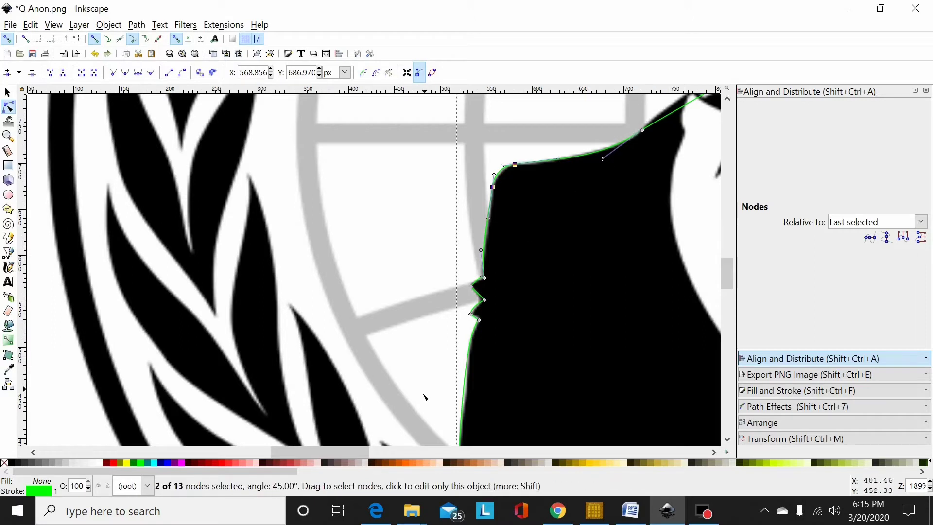
pyautogui.moveTo(357, 448); pyautogui.dragTo(380, 445)
pyautogui.scroll(5, 495, 293)
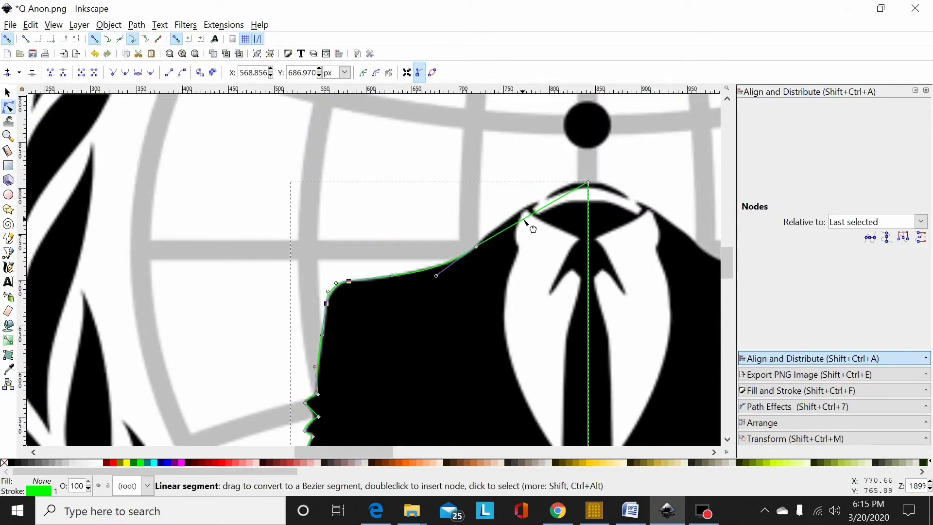
pyautogui.moveTo(523, 219); pyautogui.dragTo(313, 345)
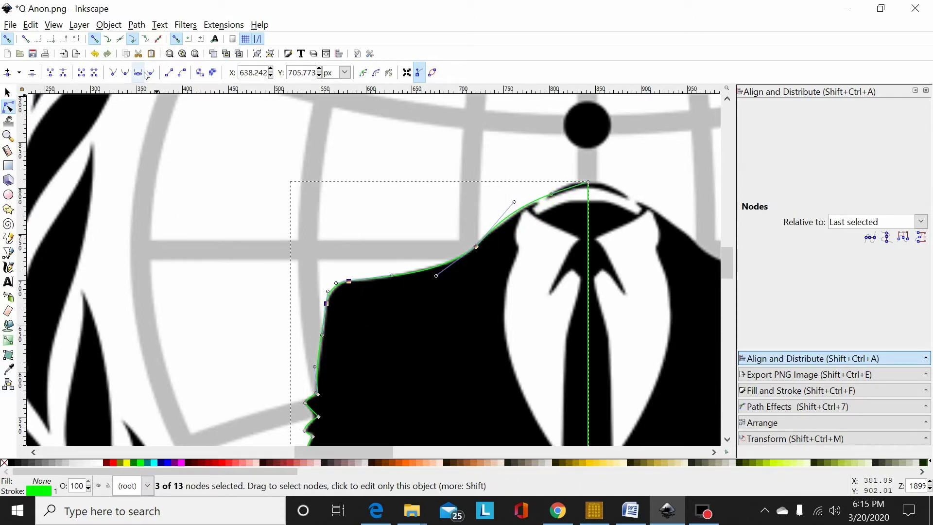
pyautogui.click(124, 72)
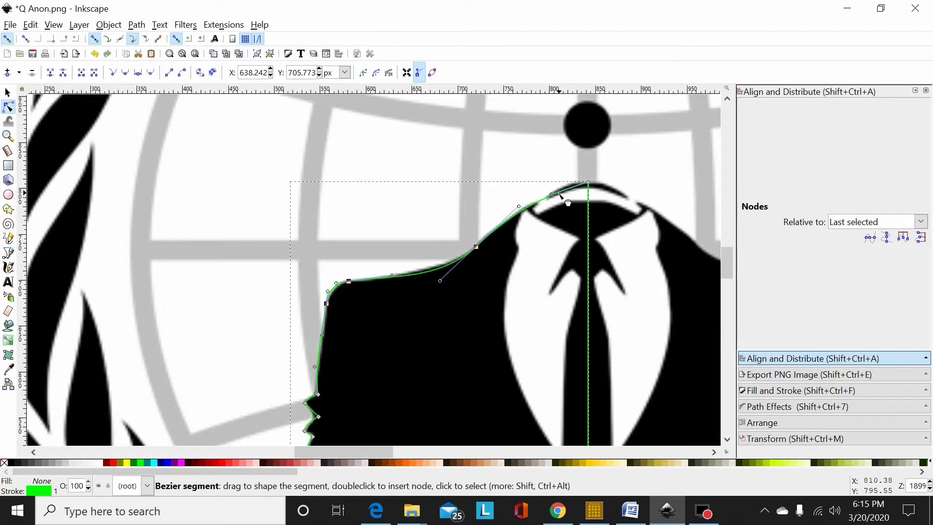
pyautogui.moveTo(551, 195); pyautogui.dragTo(558, 180)
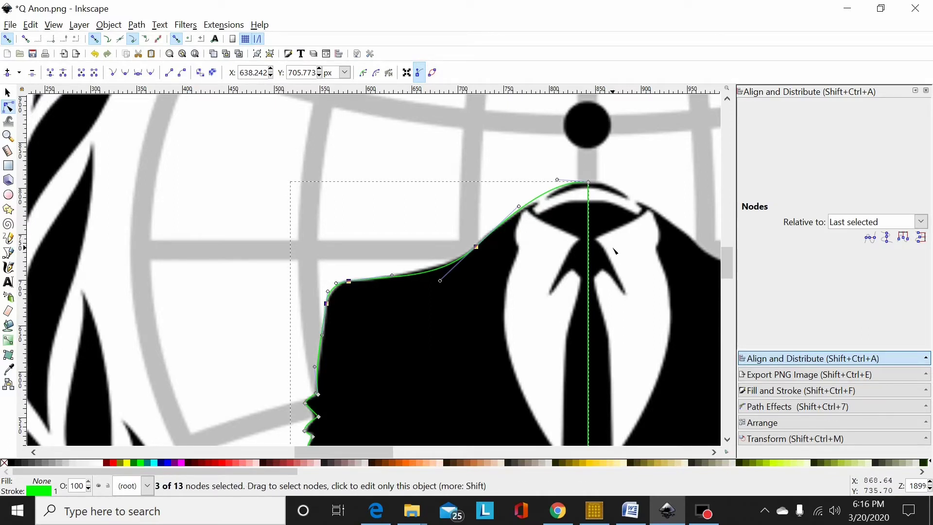
pyautogui.scroll(-5, 608, 252)
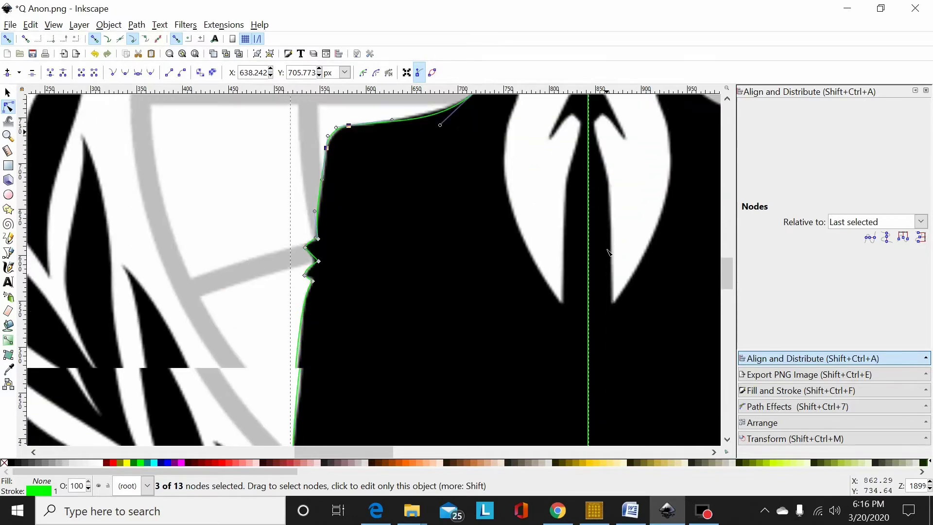
pyautogui.press('-')
pyautogui.press('-')
pyautogui.press('-')
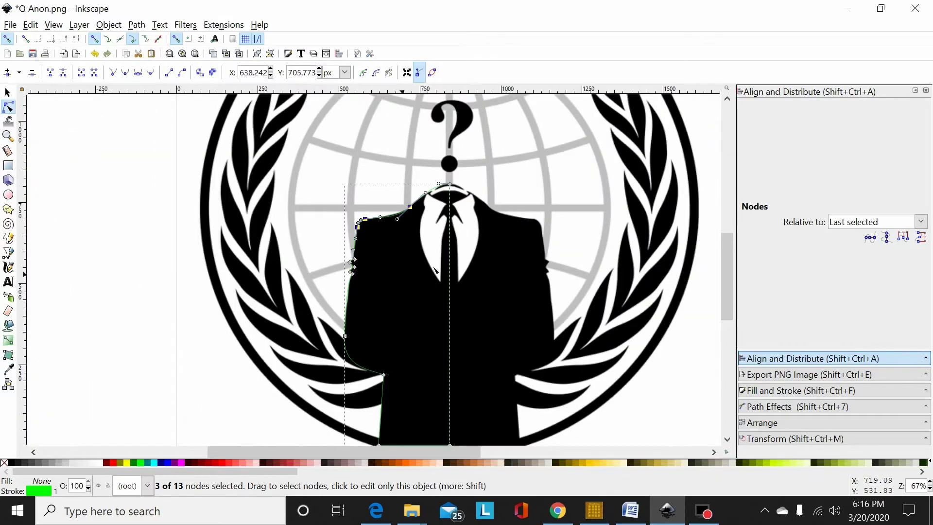
# Duplicate the half-suit path, flip it horizontally, and slide it onto the suit's right half
pyautogui.click(7, 93)
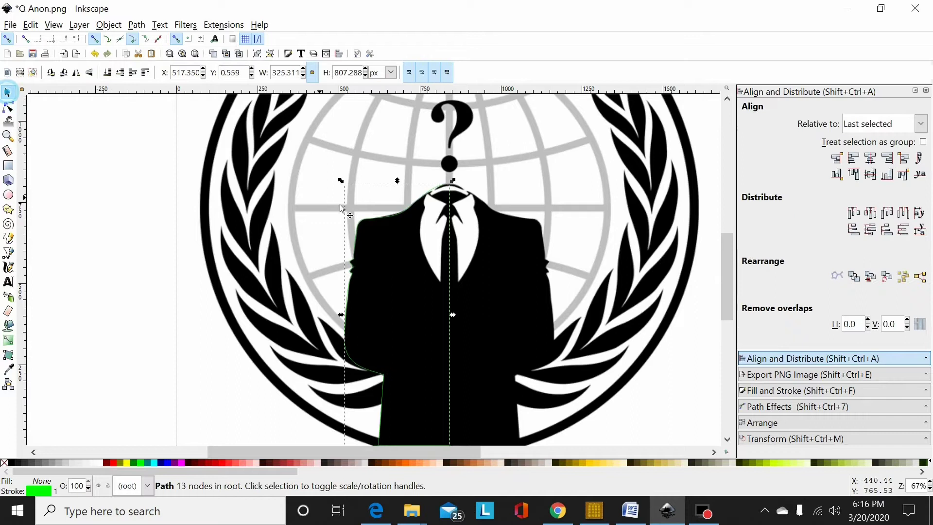
pyautogui.press('ctrl')
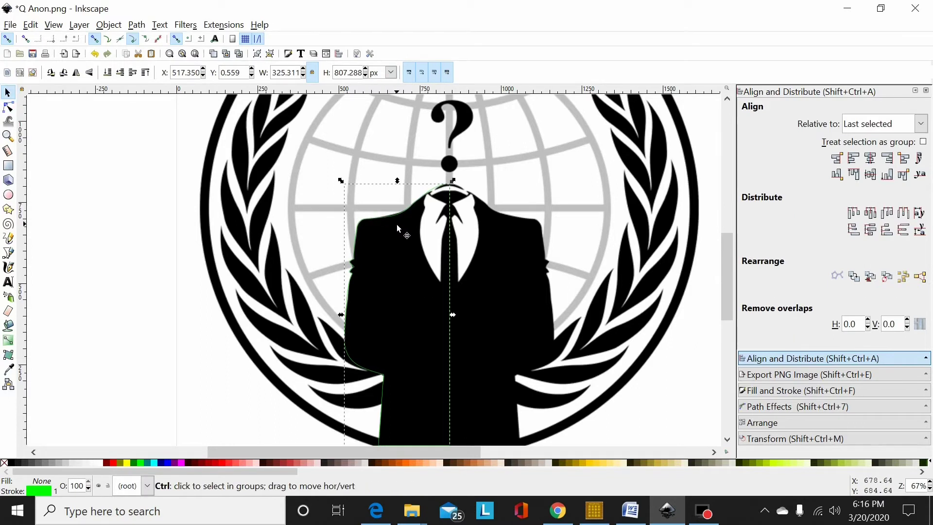
pyautogui.click(76, 73)
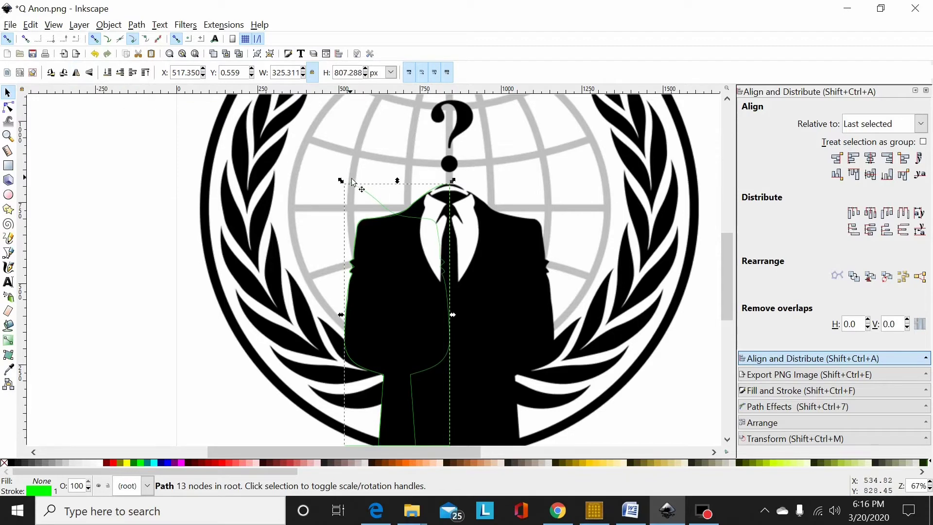
pyautogui.press('ctrl')
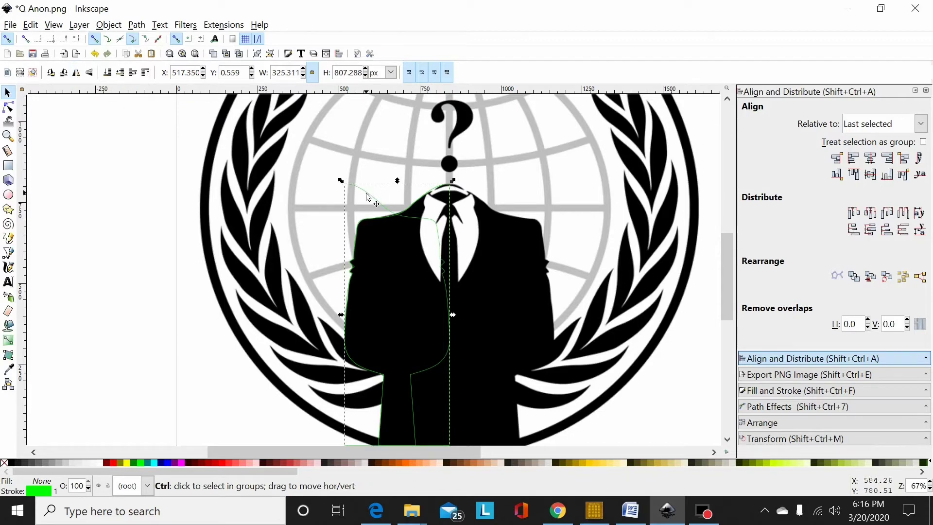
pyautogui.moveTo(366, 196); pyautogui.dragTo(474, 199)
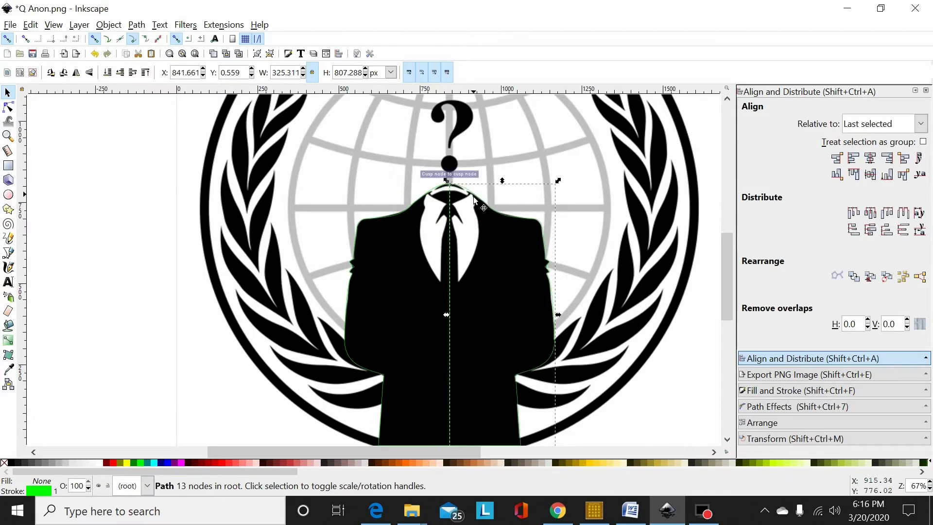
# Union both halves into one 25-node suit path and fill it red
pyautogui.press('shift')
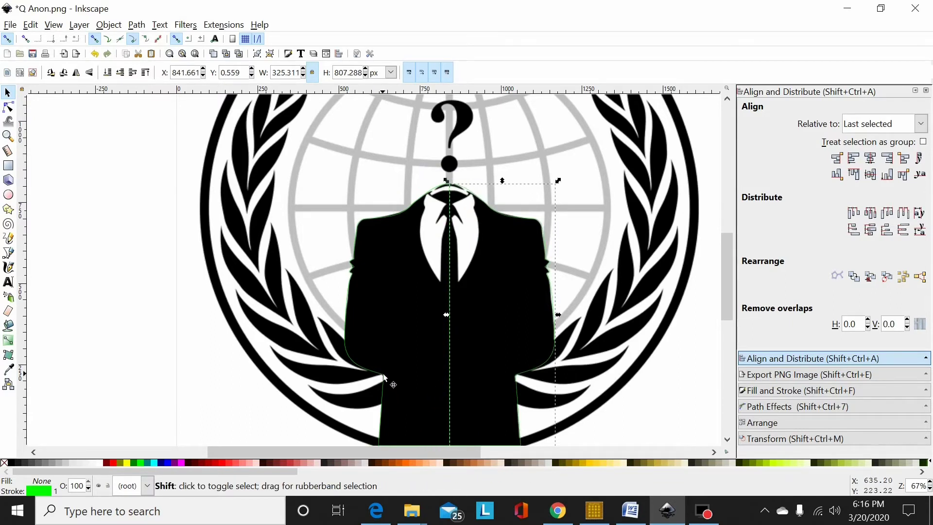
pyautogui.keyDown('shift'); pyautogui.click(383, 375); pyautogui.keyUp('shift')
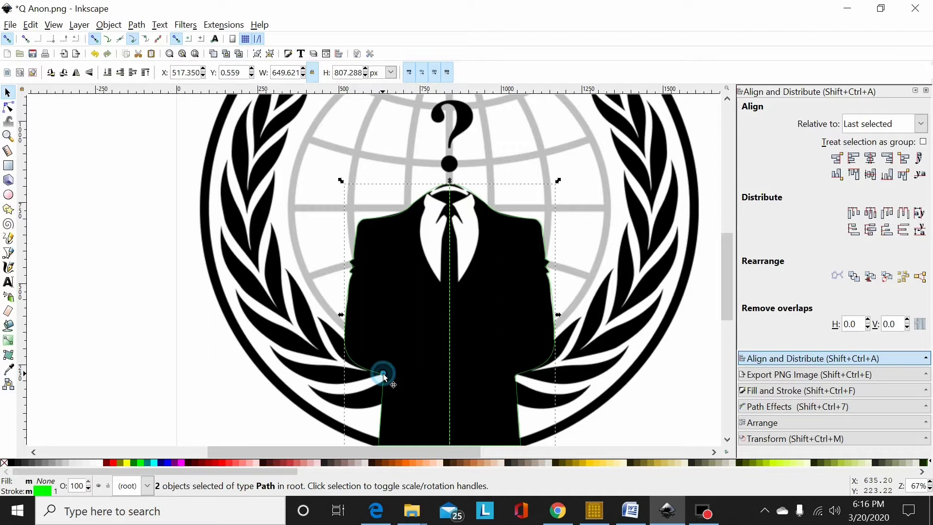
pyautogui.press('ctrl')
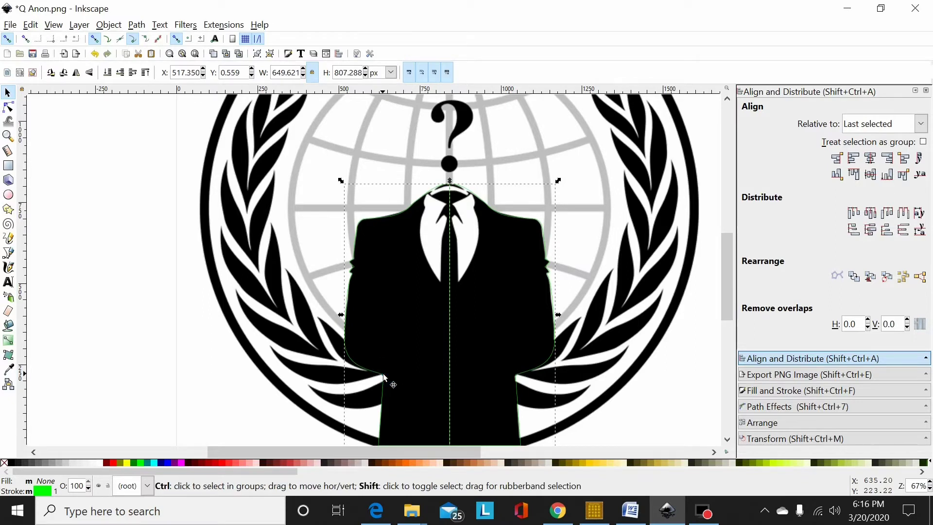
pyautogui.keyDown('ctrl'); pyautogui.click(384, 376); pyautogui.keyUp('ctrl')
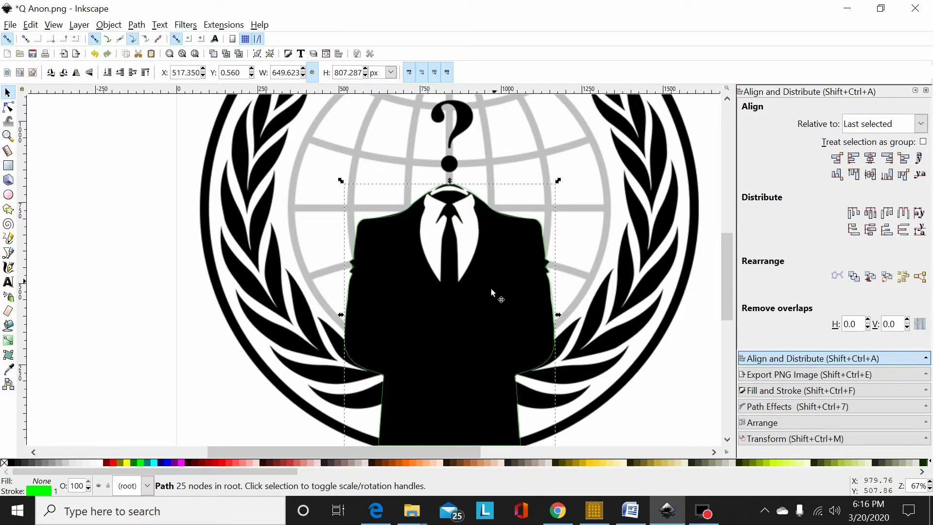
pyautogui.click(113, 466)
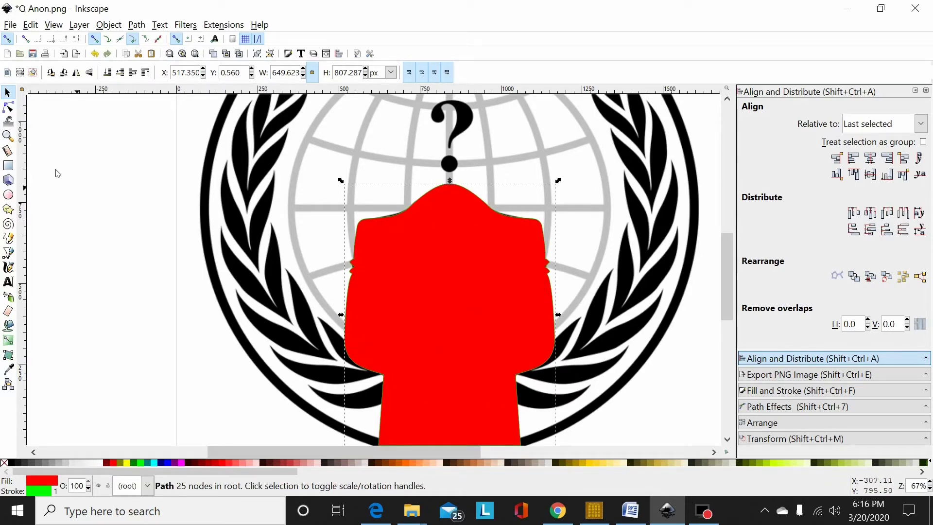
# Nudge the suit outline's top node slightly right and make it smooth
pyautogui.click(8, 107)
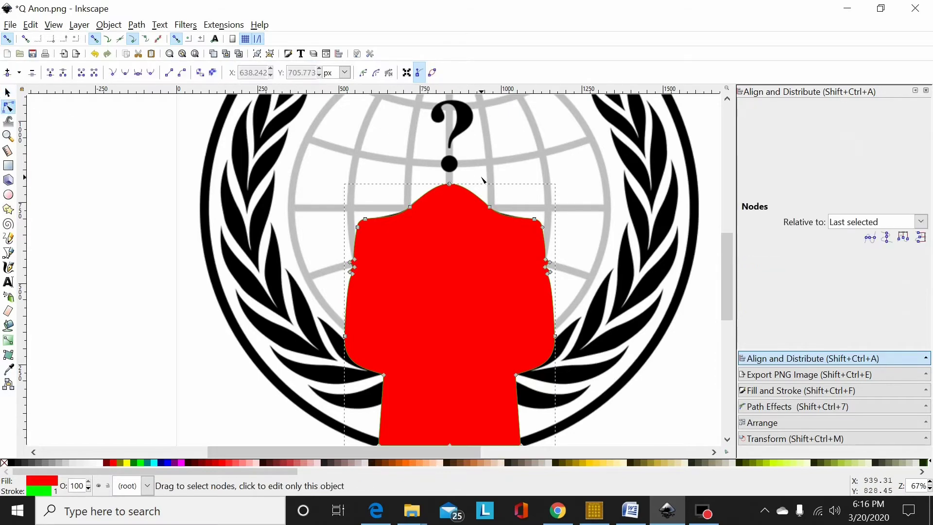
pyautogui.scroll(2, 480, 191)
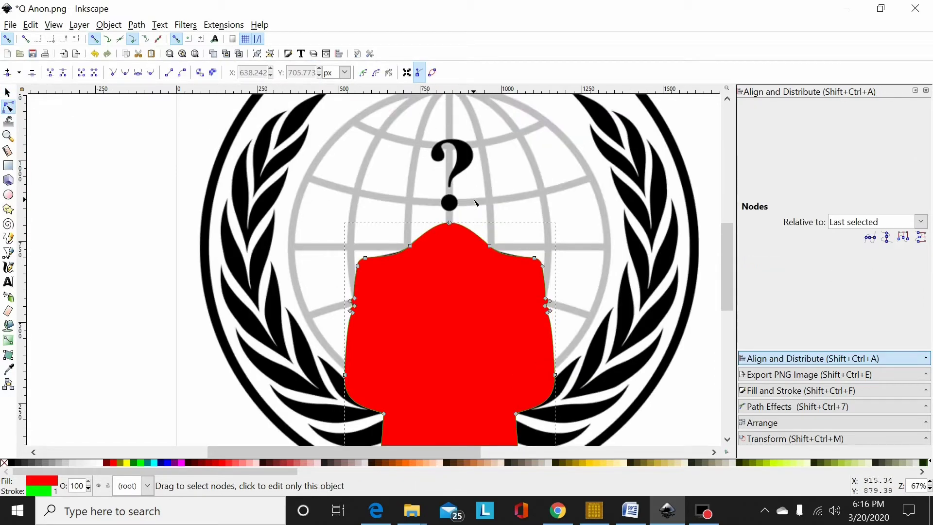
pyautogui.keyDown('ctrl'); pyautogui.scroll(3, 476, 202); pyautogui.keyUp('ctrl')
pyautogui.click(588, 137)
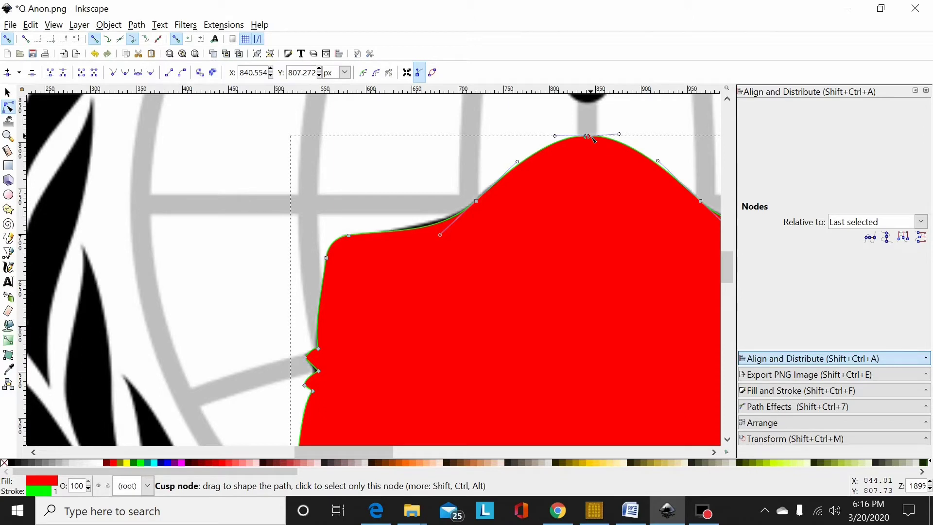
pyautogui.moveTo(590, 138); pyautogui.dragTo(593, 140)
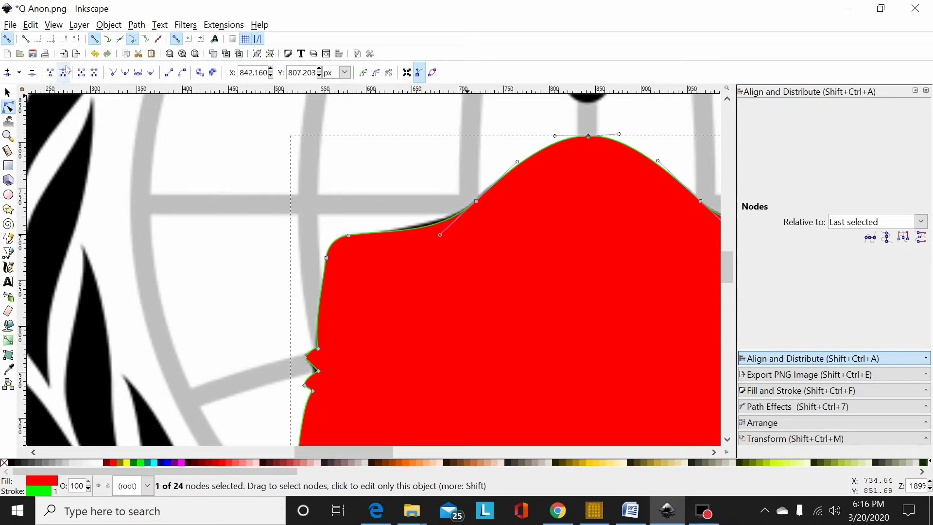
pyautogui.click(124, 72)
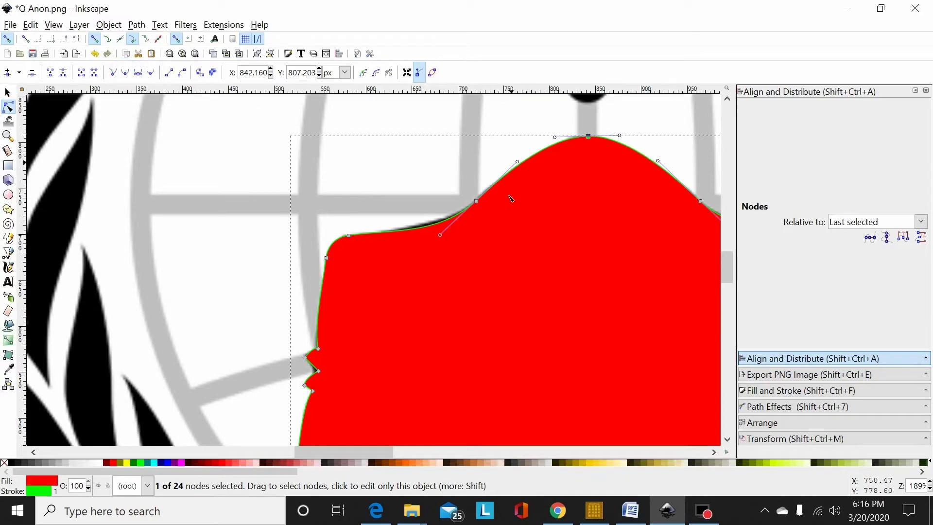
# Delete the redundant bottom-centre node, leaving the suit path with 23 nodes
pyautogui.press('5')
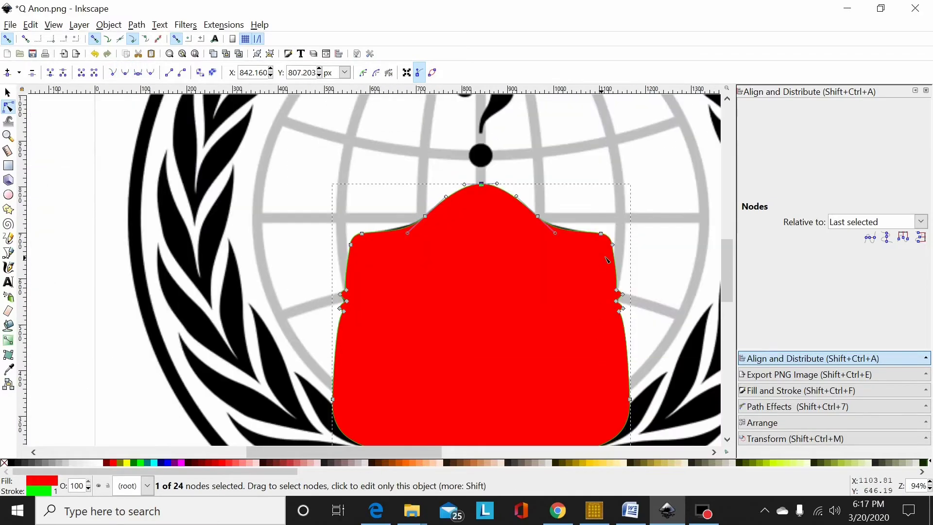
pyautogui.scroll(-8, 559, 391)
pyautogui.moveTo(508, 370); pyautogui.dragTo(464, 423)
pyautogui.press('Delete')
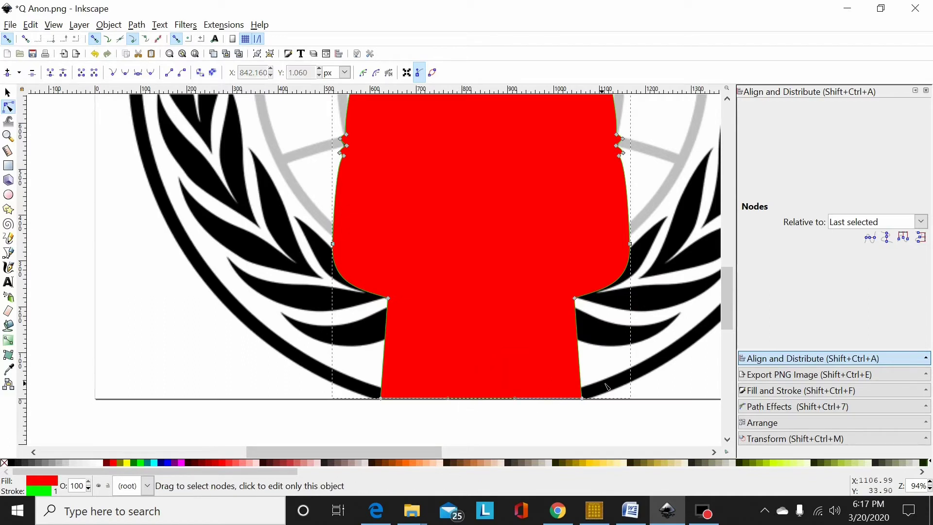
pyautogui.moveTo(621, 379); pyautogui.dragTo(311, 429)
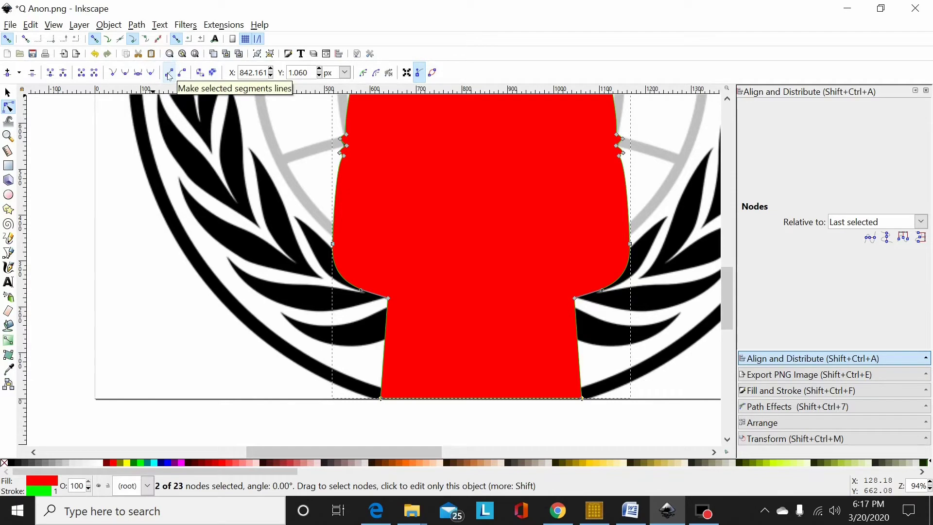
pyautogui.scroll(4, 515, 270)
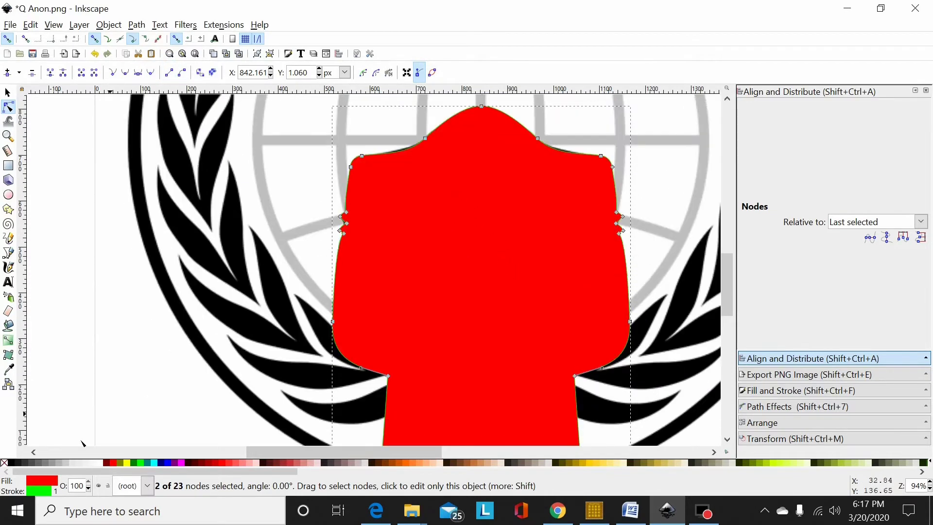
# Set the suit path's fill to None and zoom in to check its edges against the logo
pyautogui.click(4, 463)
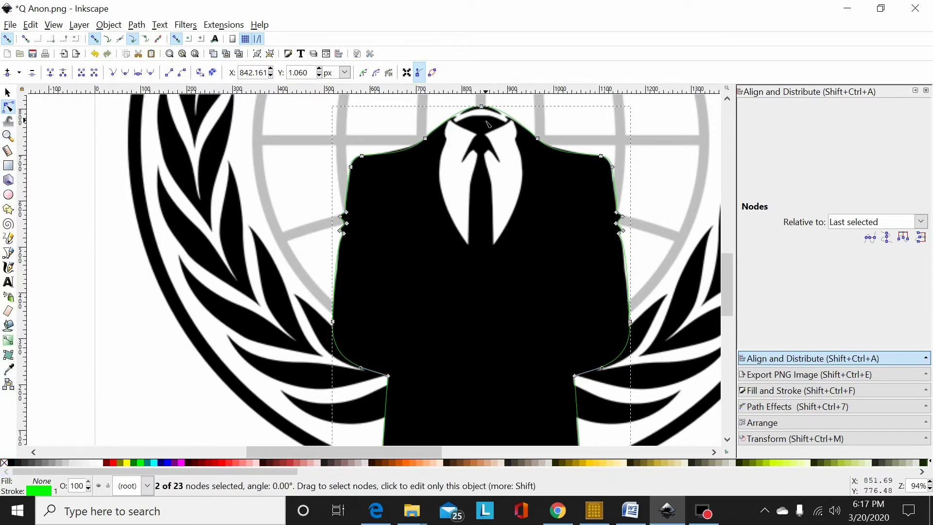
pyautogui.keyDown('ctrl'); pyautogui.scroll(3, 491, 221); pyautogui.keyUp('ctrl')
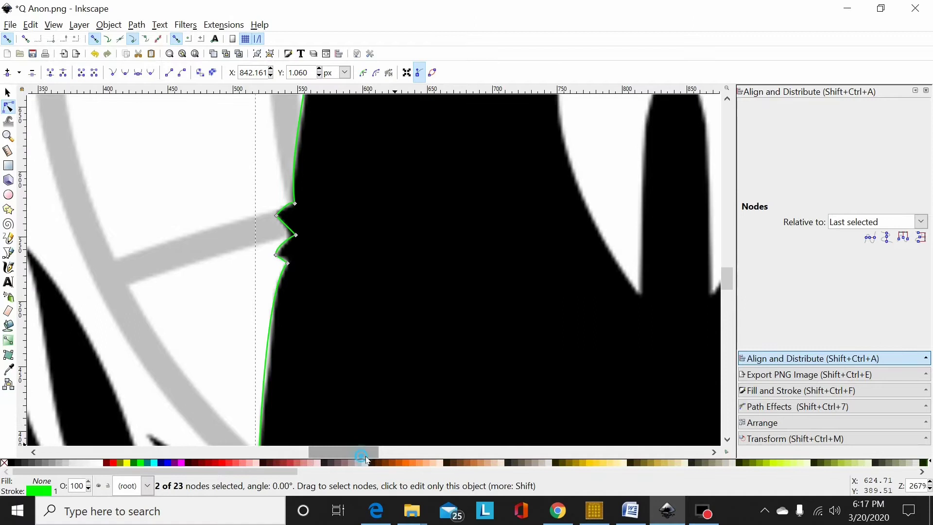
pyautogui.hscroll(4, 398, 450)
pyautogui.scroll(5, 416, 371)
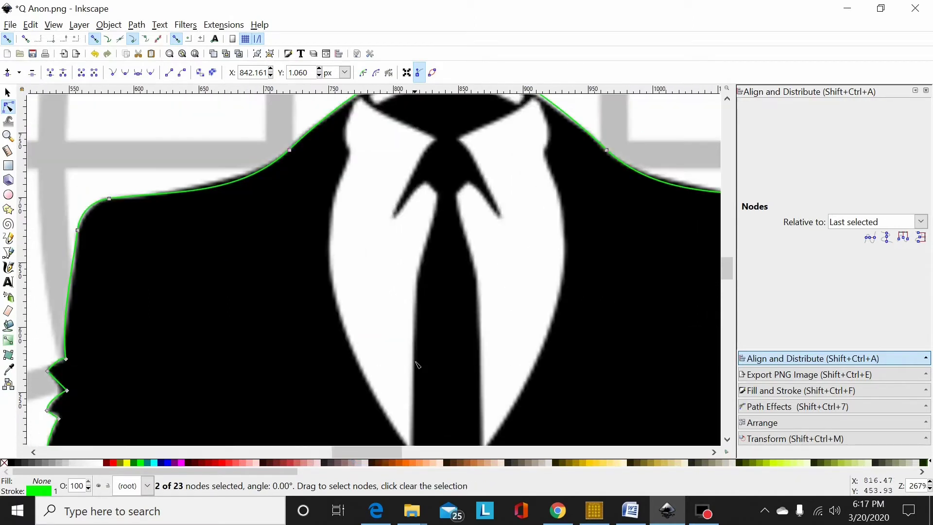
pyautogui.scroll(3, 418, 362)
pyautogui.scroll(-2, 419, 352)
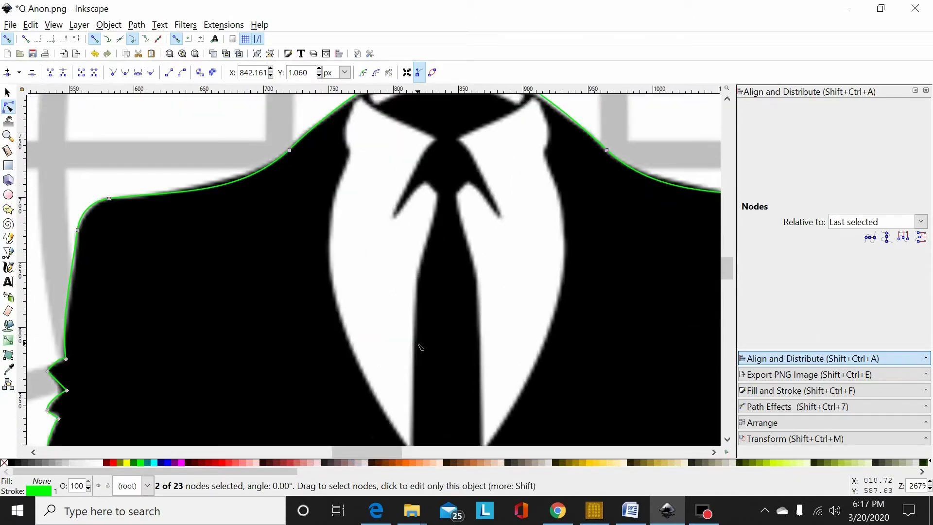
pyautogui.press('-')
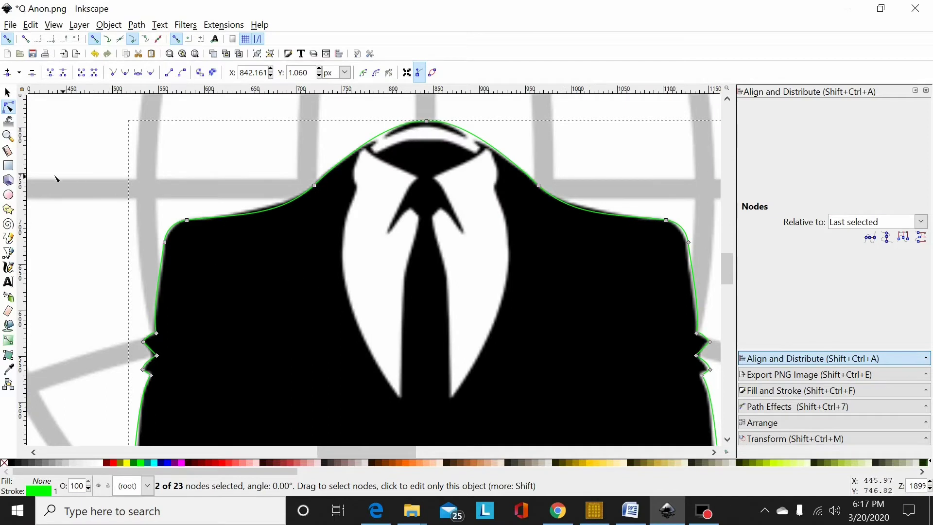
# Start a new Bezier path at the lapel tip and trace up the lapel edge to its top corner
pyautogui.press('b')
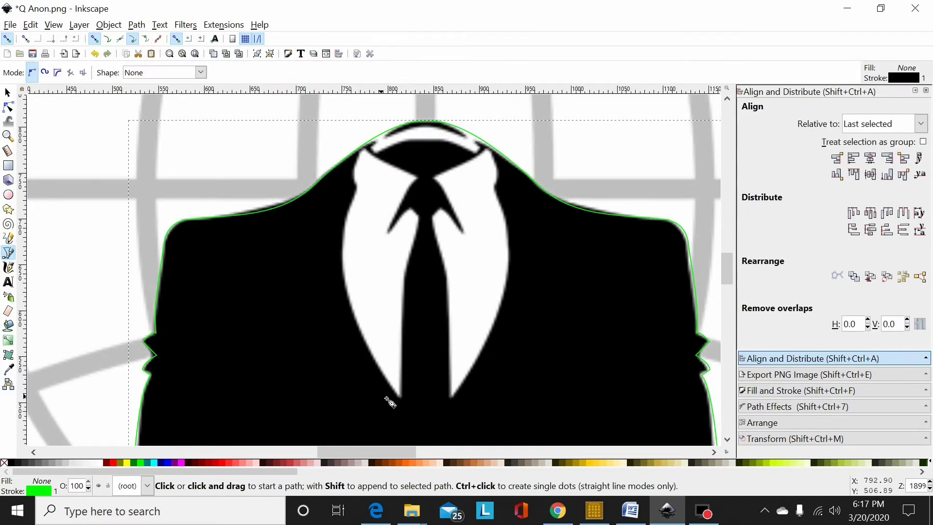
pyautogui.click(400, 398)
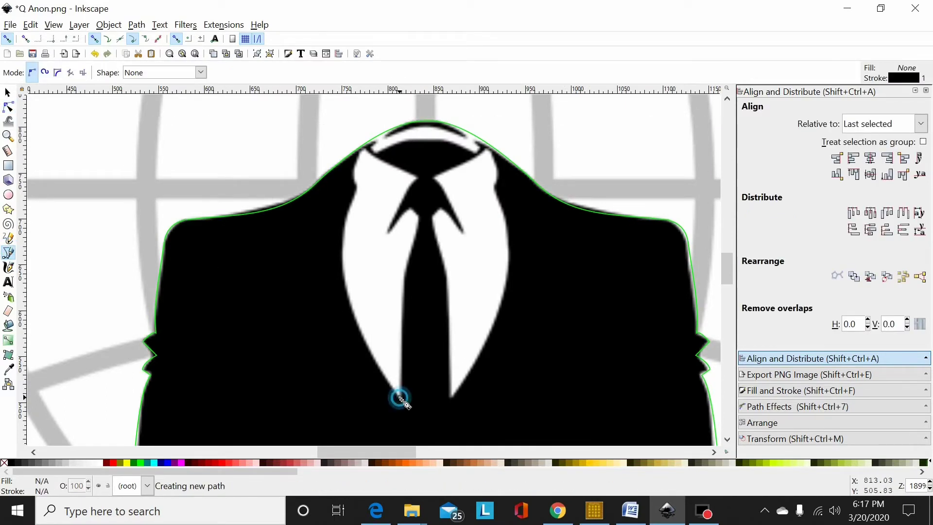
pyautogui.click(344, 261)
pyautogui.scroll(2, 370, 195)
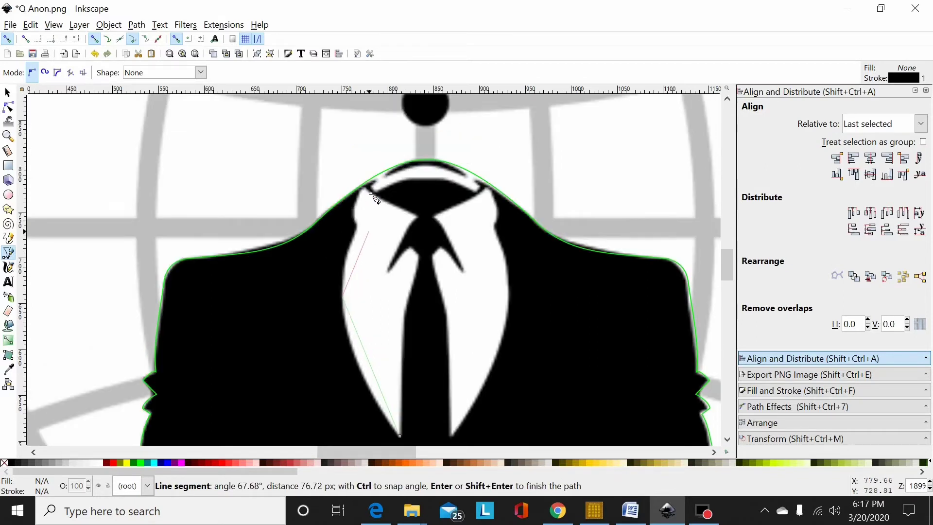
pyautogui.scroll(2, 372, 206)
pyautogui.click(347, 222)
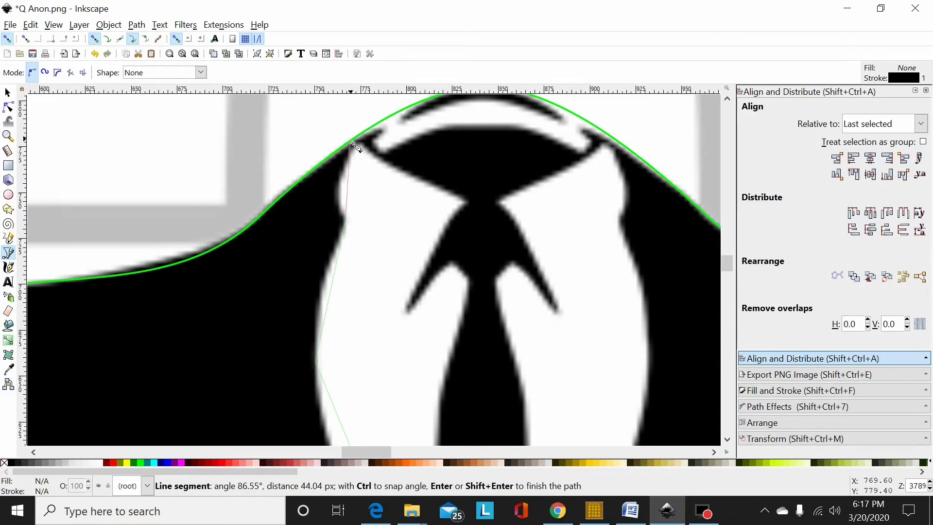
pyautogui.click(364, 168)
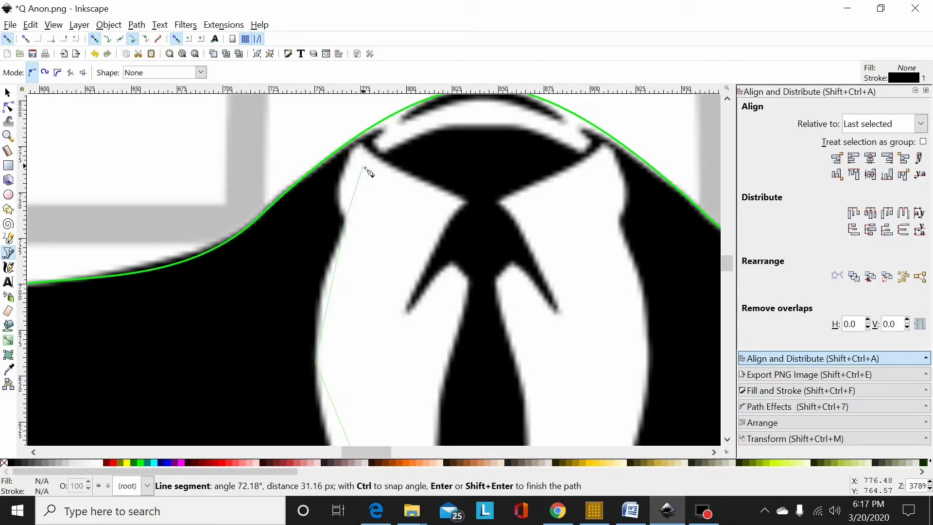
# Trace around the tie knot and down the tie's left edge, closing the path at its start
pyautogui.click(468, 201)
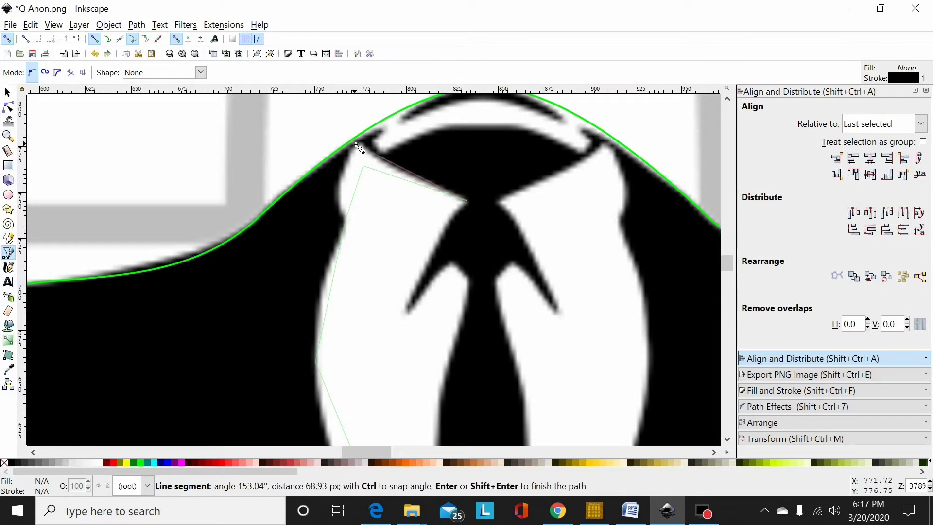
pyautogui.scroll(-4, 435, 209)
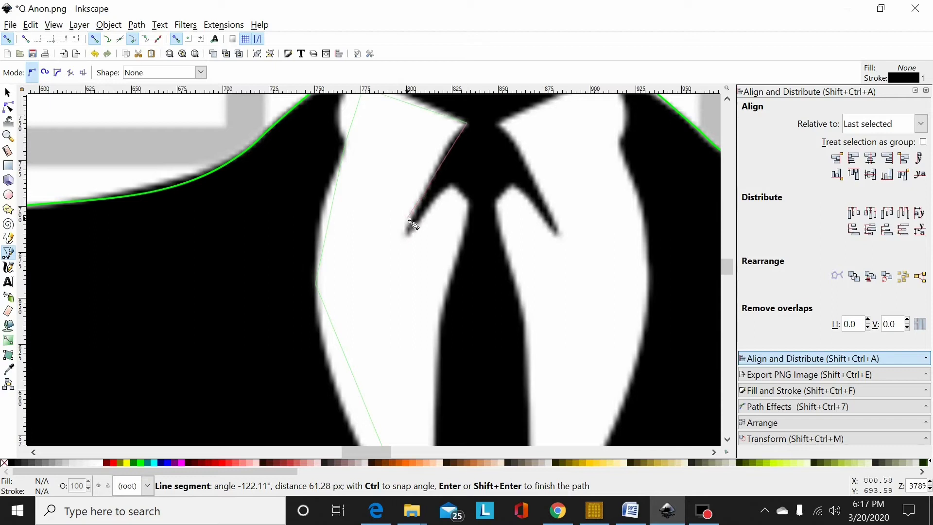
pyautogui.click(410, 224)
pyautogui.click(424, 228)
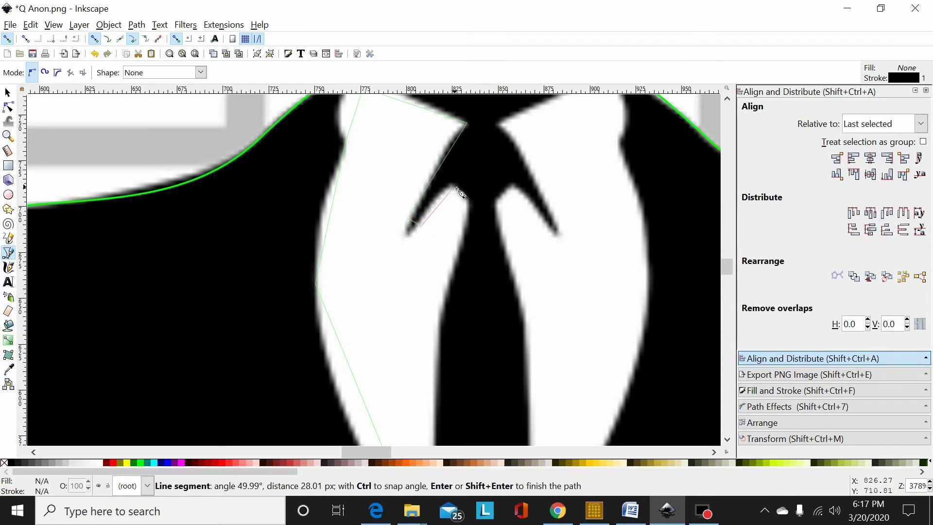
pyautogui.click(453, 185)
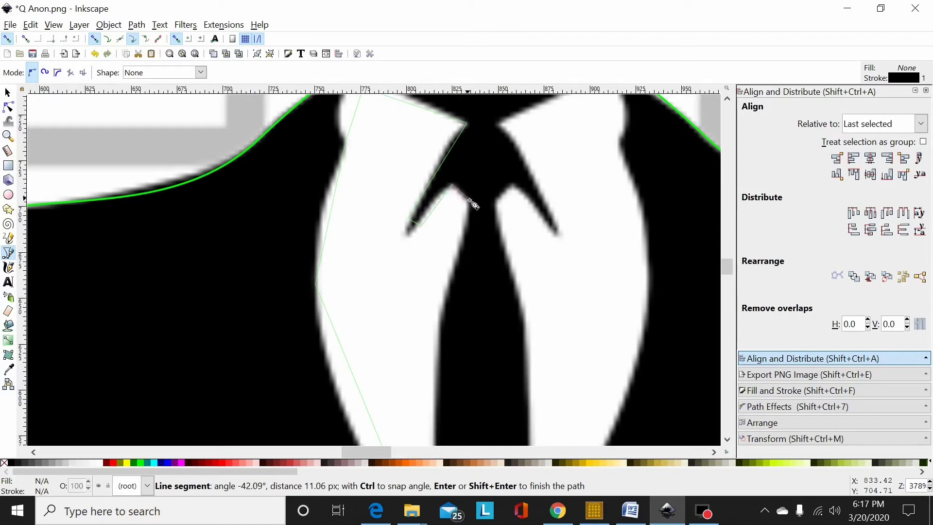
pyautogui.click(466, 198)
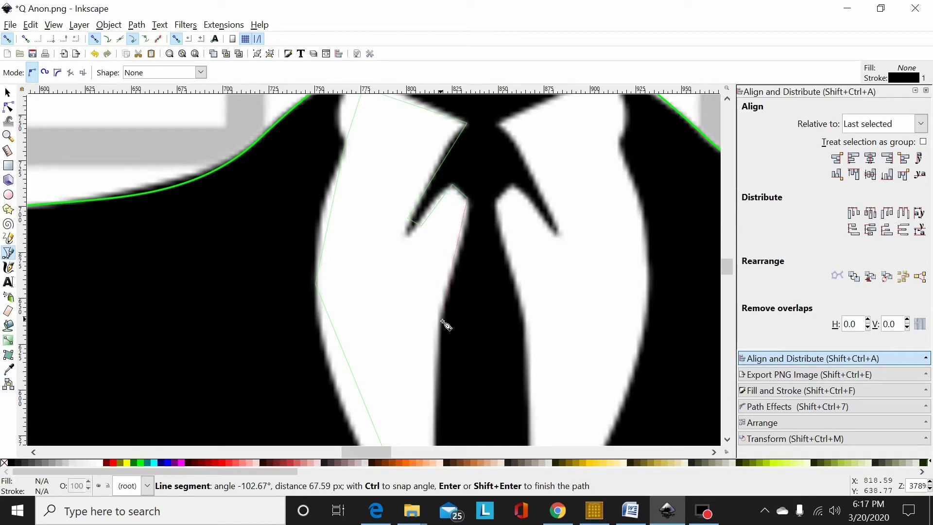
pyautogui.scroll(-10, 444, 323)
pyautogui.click(431, 369)
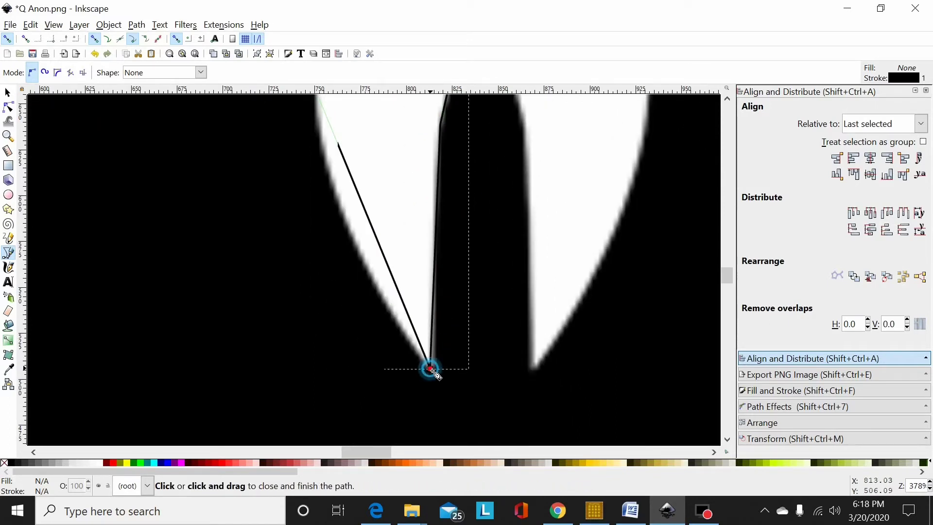
# Give the lapel outline a green 00fc00ff stroke
pyautogui.click(769, 390)
pyautogui.click(892, 197)
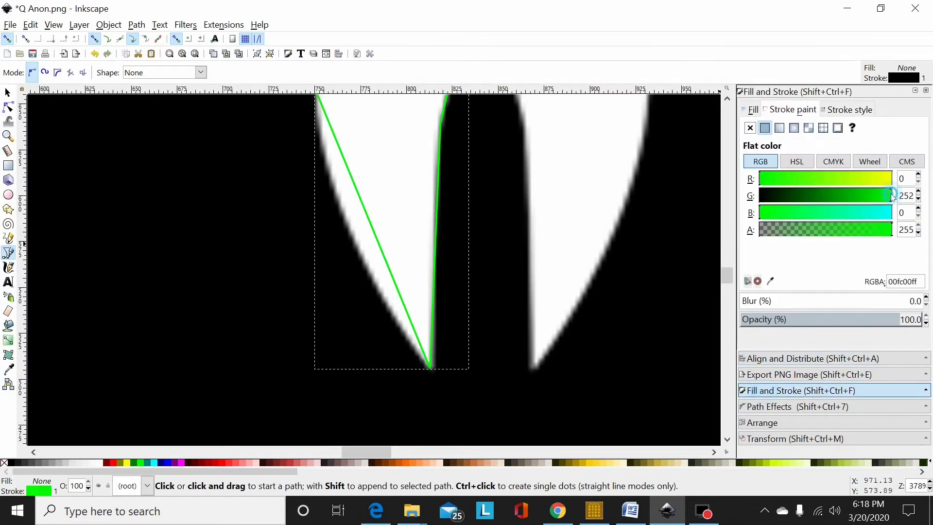
pyautogui.click(9, 107)
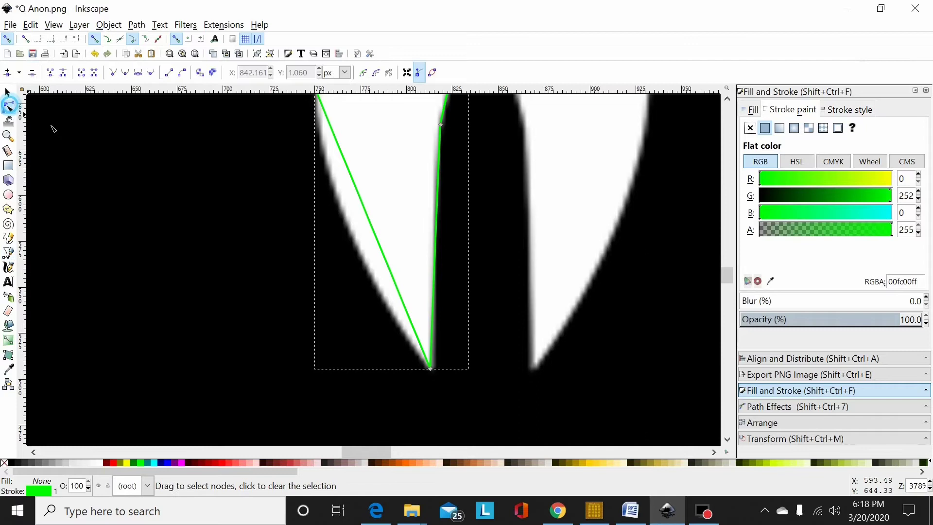
# Curve the lapel path's left, top and inner edges to follow the white lapel
pyautogui.moveTo(364, 206); pyautogui.dragTo(350, 229)
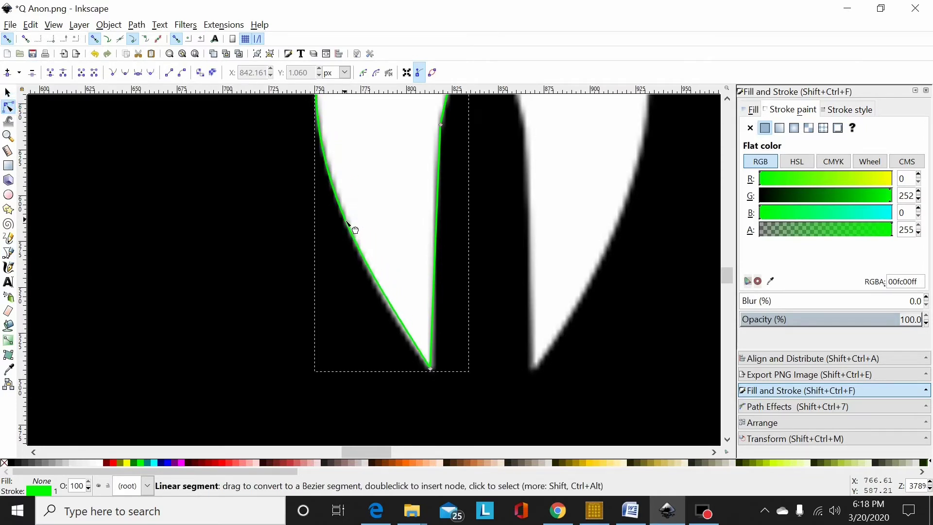
pyautogui.moveTo(467, 308); pyautogui.dragTo(388, 409)
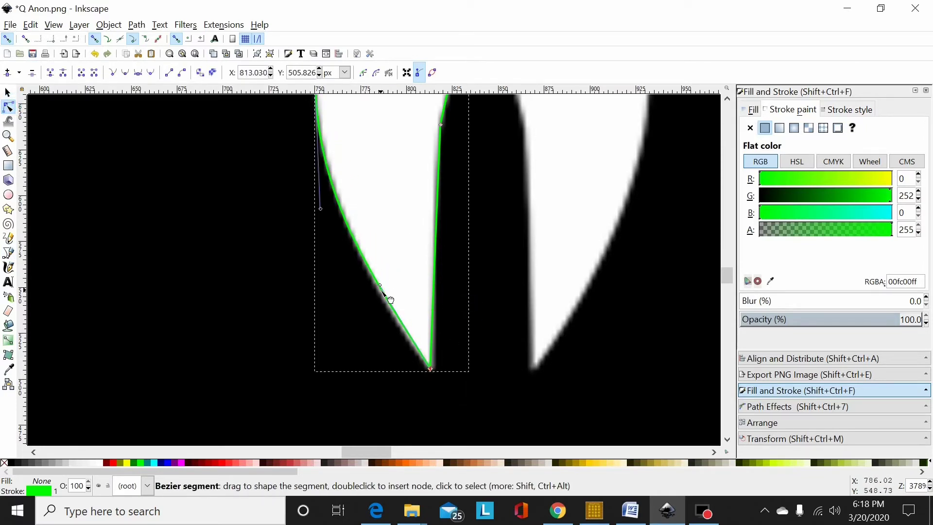
pyautogui.moveTo(382, 287); pyautogui.dragTo(381, 285)
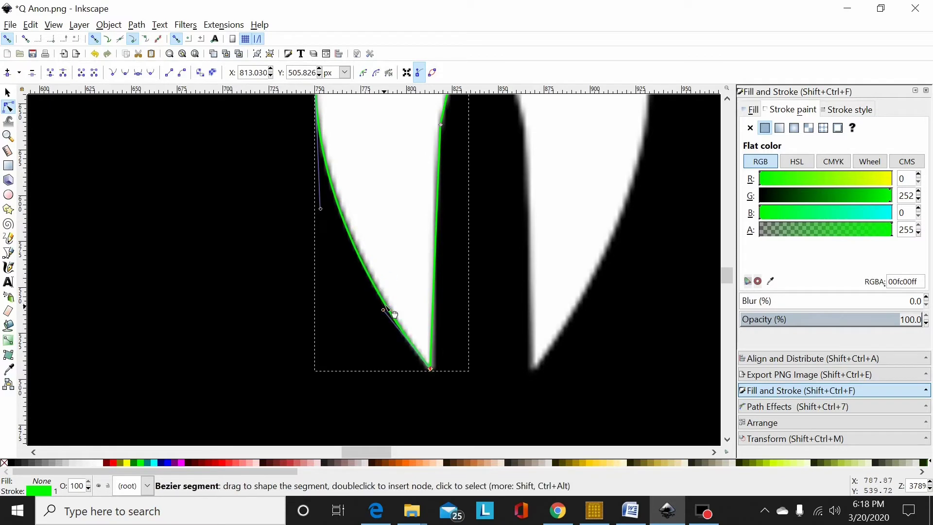
pyautogui.scroll(10, 384, 292)
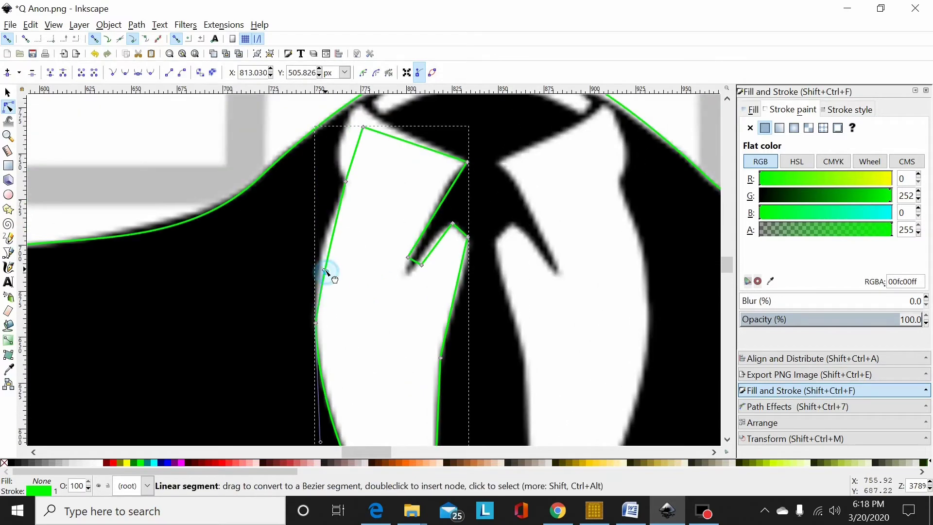
pyautogui.moveTo(266, 270); pyautogui.dragTo(358, 399)
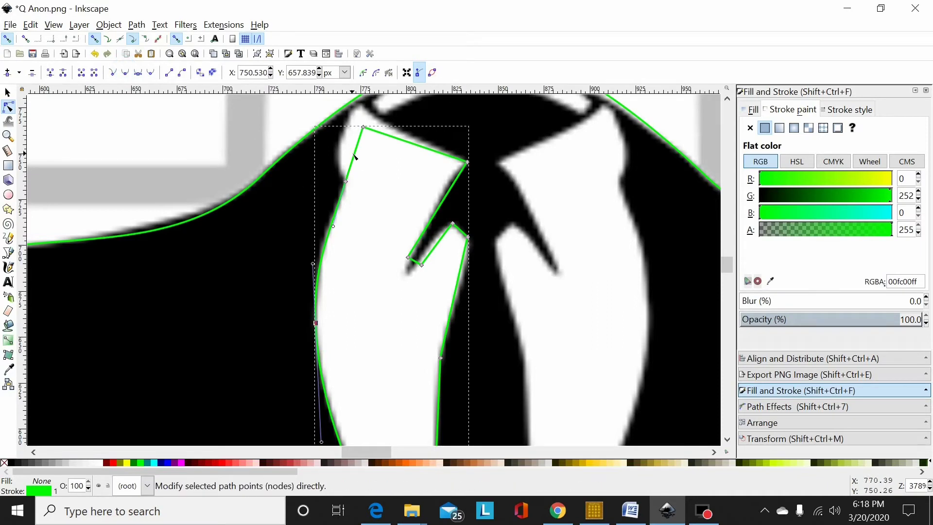
pyautogui.moveTo(355, 152); pyautogui.dragTo(344, 163)
pyautogui.scroll(3, 417, 178)
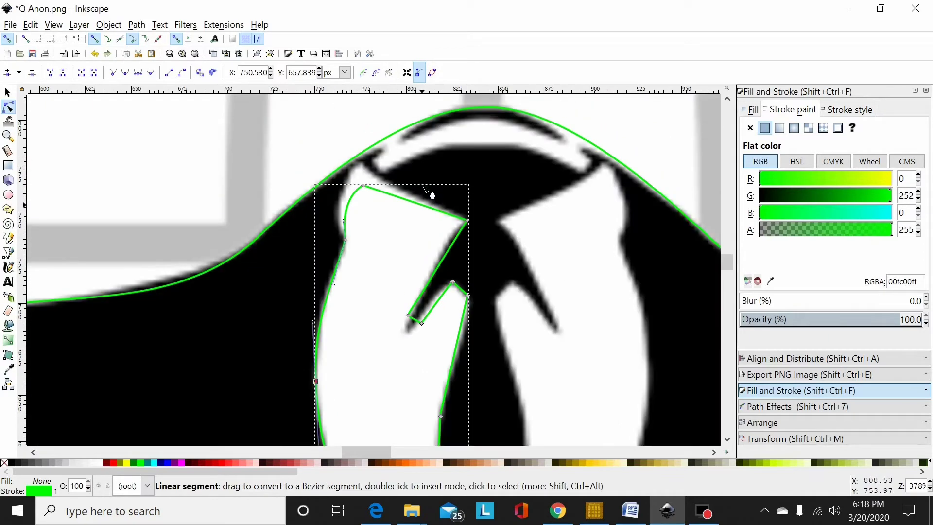
pyautogui.moveTo(423, 205); pyautogui.dragTo(427, 214)
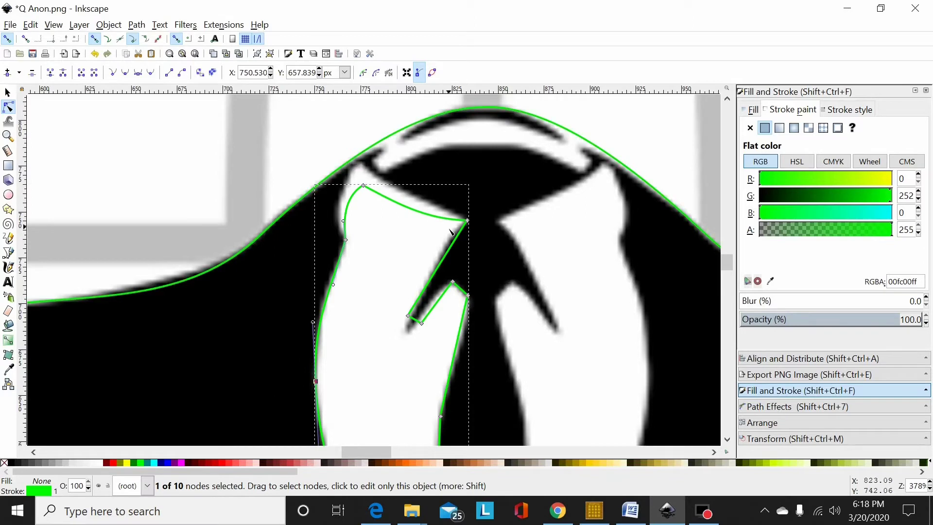
pyautogui.moveTo(451, 274); pyautogui.dragTo(443, 267)
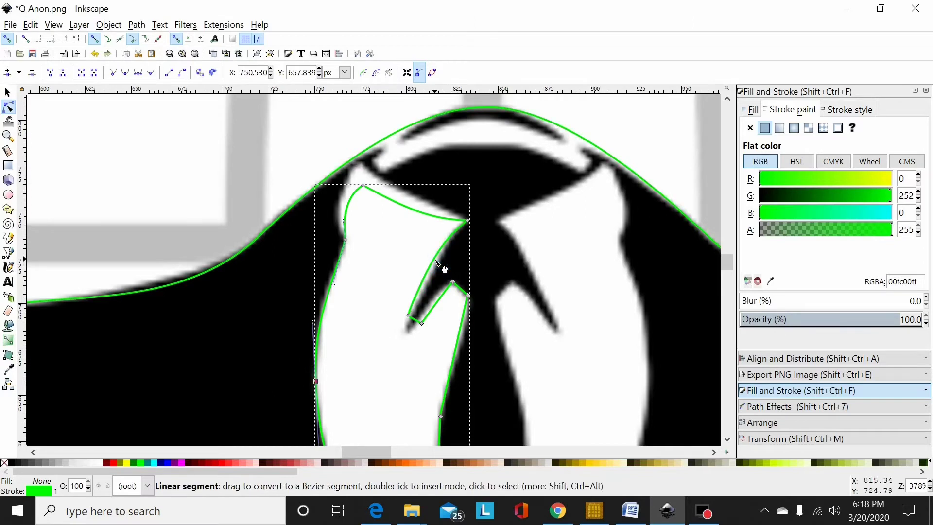
pyautogui.moveTo(423, 331); pyautogui.dragTo(416, 340)
# Smooth the notch-tip and right-point nodes and curve nearby segments along the tie and knot
pyautogui.moveTo(379, 273); pyautogui.dragTo(416, 334)
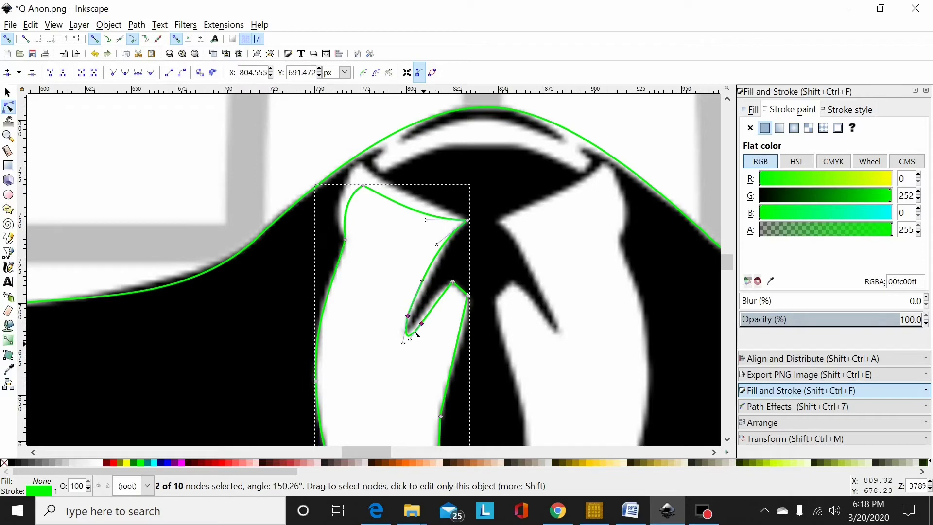
pyautogui.click(125, 72)
pyautogui.moveTo(440, 302); pyautogui.dragTo(419, 282)
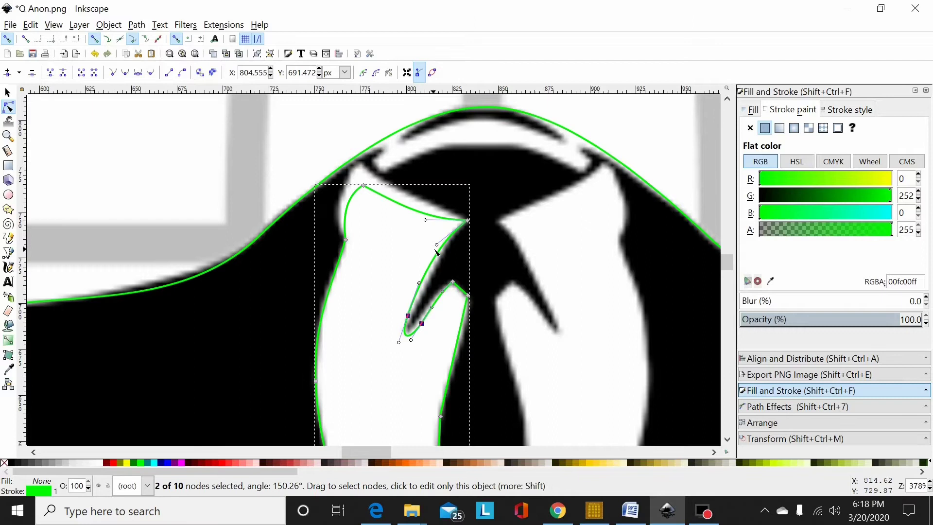
pyautogui.moveTo(437, 245); pyautogui.dragTo(392, 202)
pyautogui.click(467, 220)
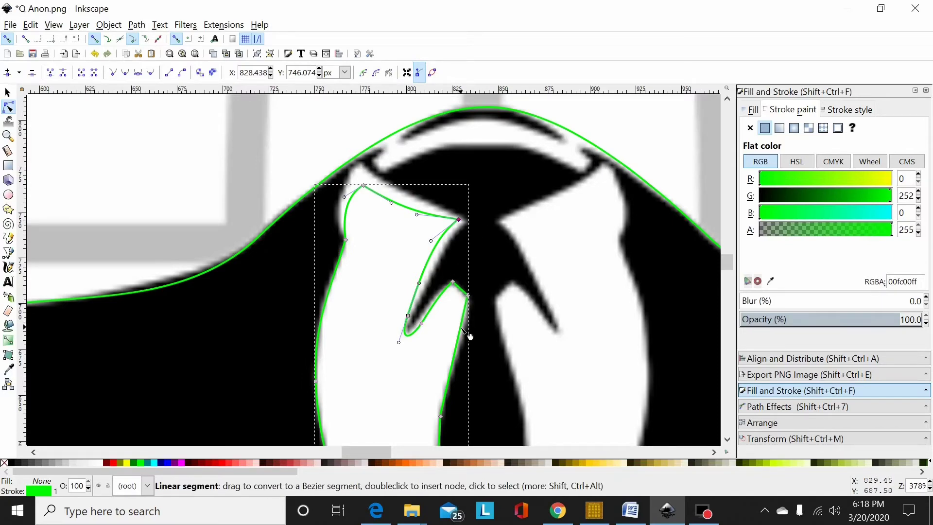
pyautogui.scroll(-8, 466, 340)
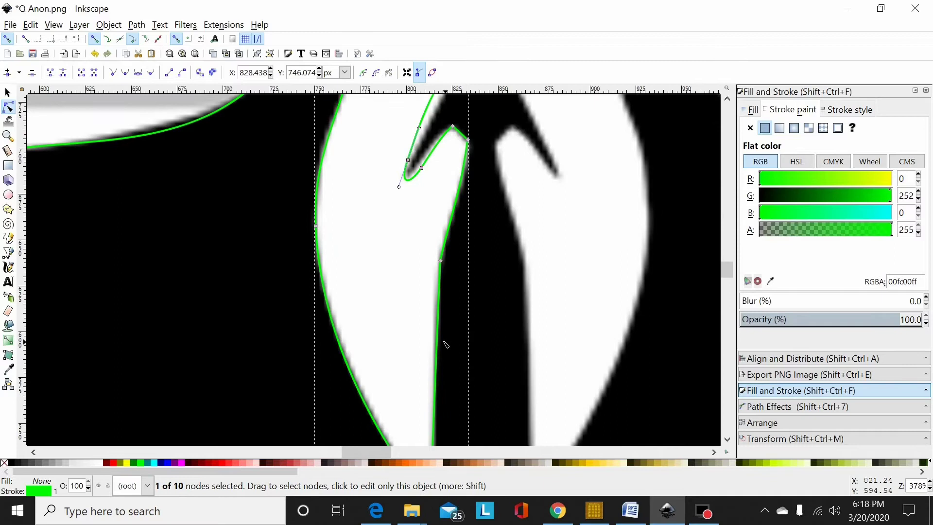
pyautogui.moveTo(477, 241); pyautogui.dragTo(393, 311)
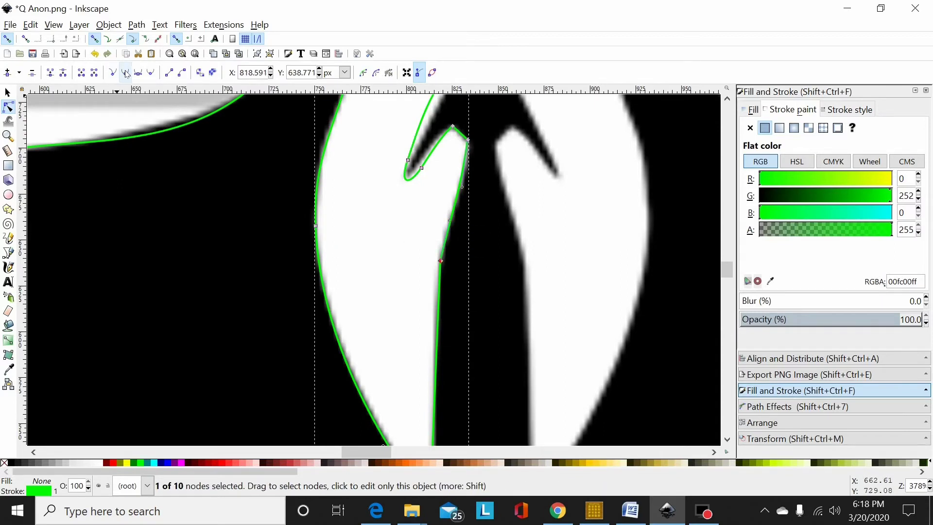
pyautogui.hotkey('shift', 's')
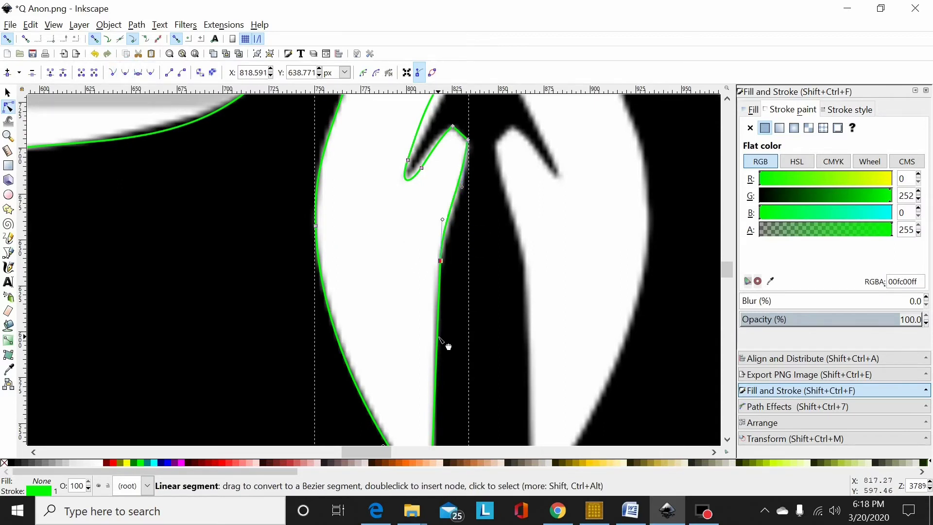
pyautogui.moveTo(447, 344); pyautogui.dragTo(436, 302)
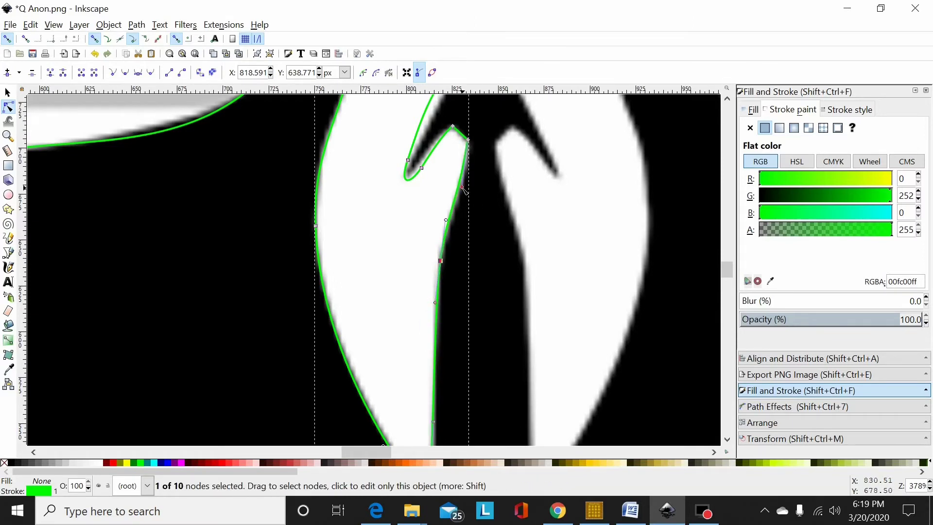
pyautogui.scroll(6, 479, 202)
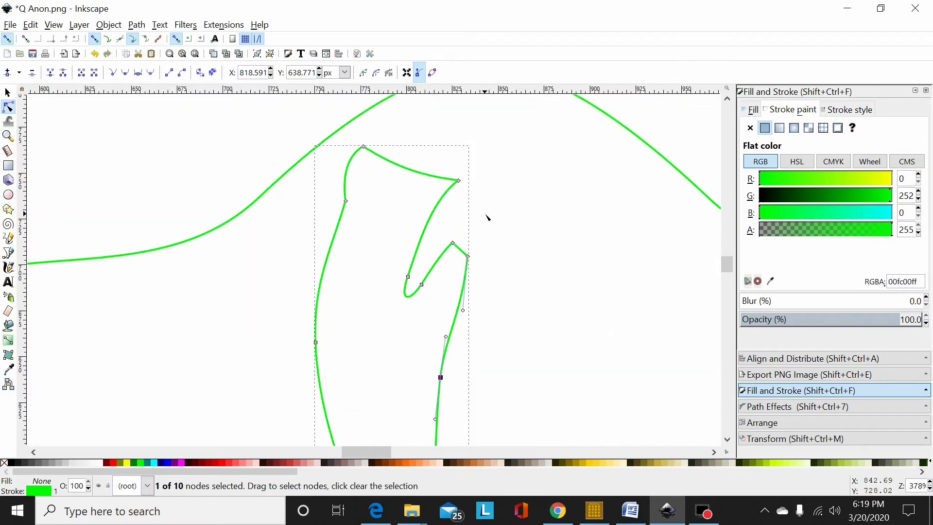
pyautogui.keyDown('ctrl'); pyautogui.scroll(-2, 378, 264); pyautogui.keyUp('ctrl')
pyautogui.scroll(-2, 378, 265)
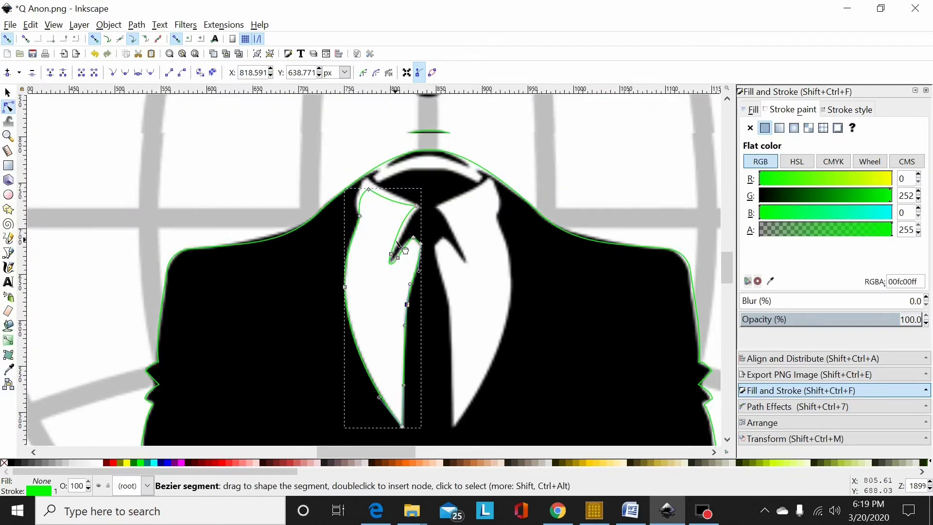
pyautogui.keyDown('ctrl'); pyautogui.scroll(4, 439, 265); pyautogui.keyUp('ctrl')
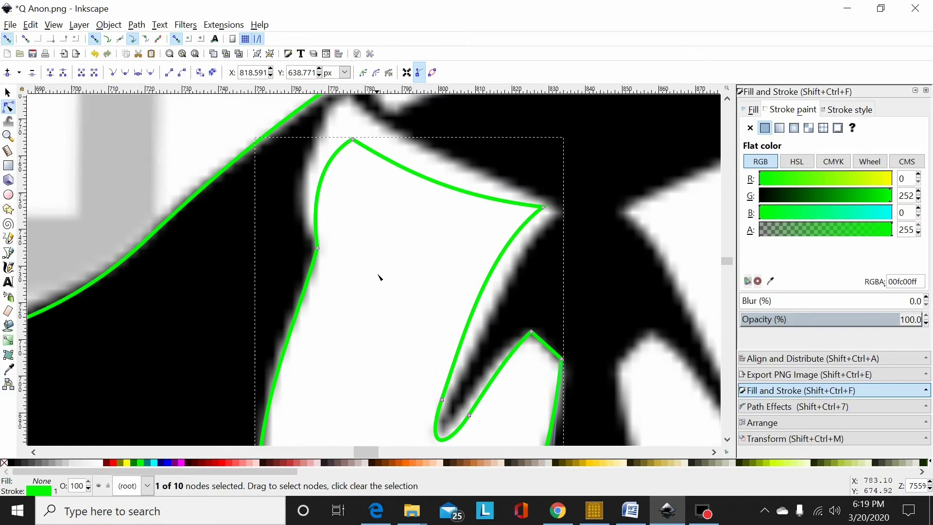
pyautogui.scroll(2, 359, 231)
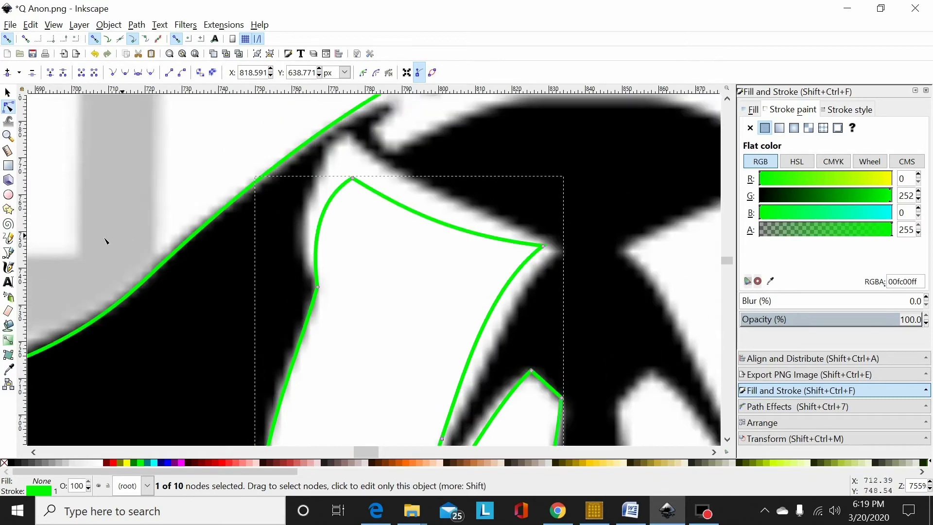
# Draw a small red-filled circle with no outline near the lapel top
pyautogui.click(8, 194)
pyautogui.moveTo(279, 141); pyautogui.dragTo(311, 173)
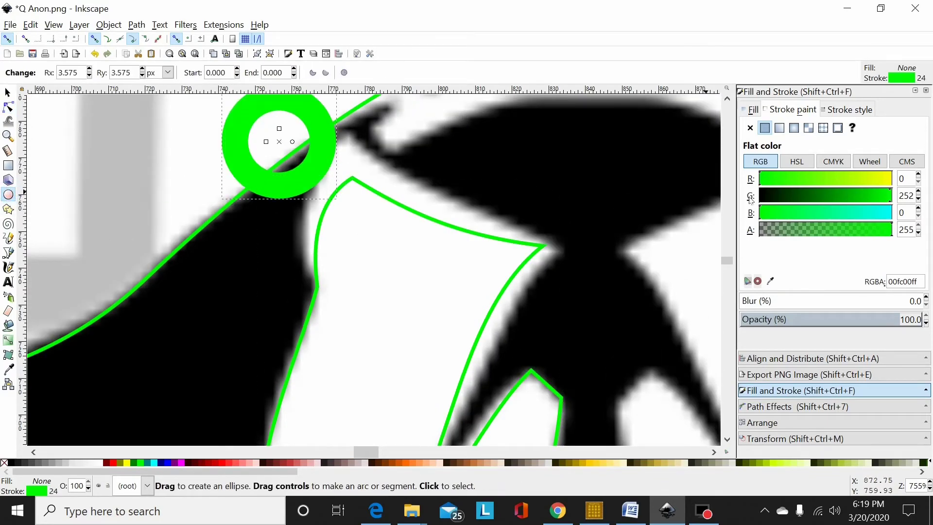
pyautogui.click(750, 127)
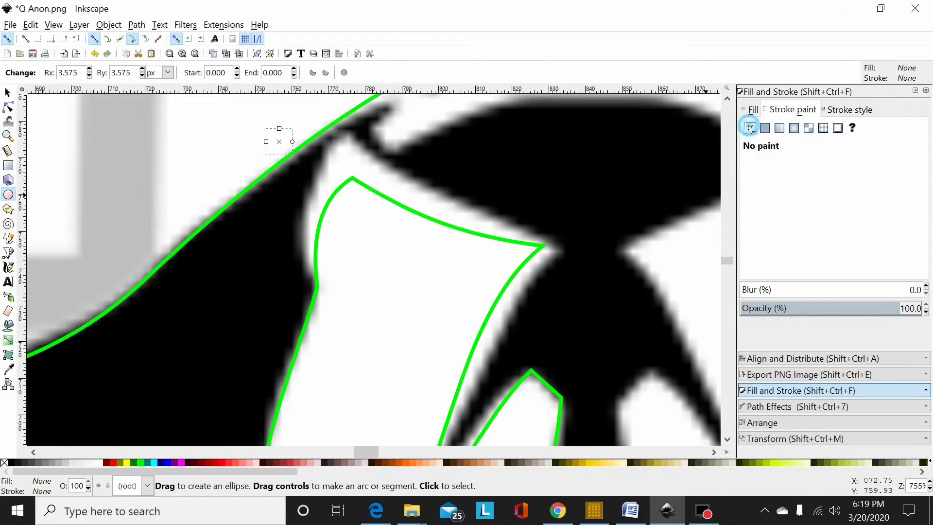
pyautogui.click(114, 462)
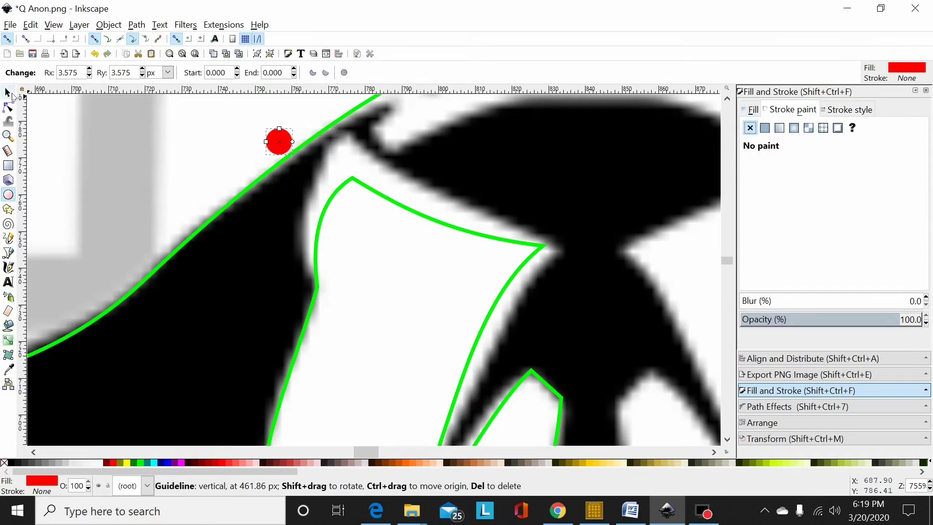
# Enlarge the red circle and move it toward the lapel's top corner
pyautogui.click(8, 93)
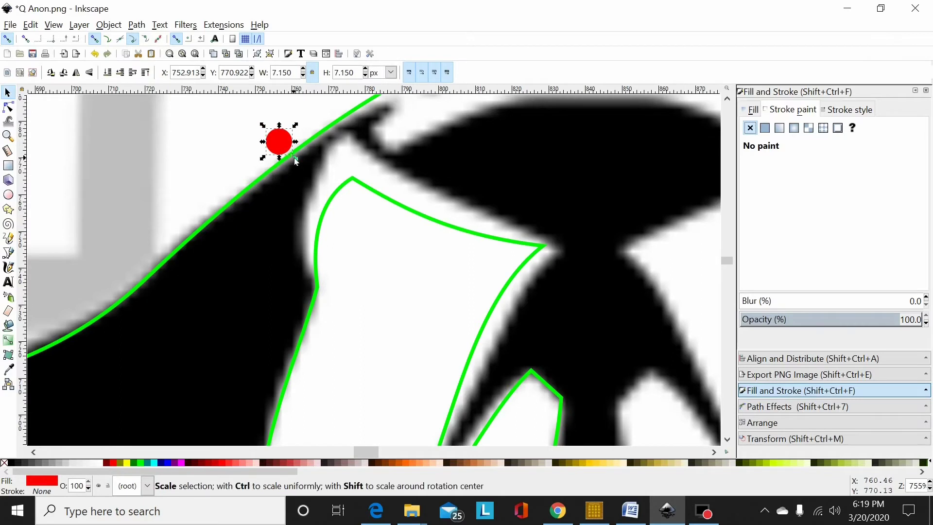
pyautogui.moveTo(295, 157); pyautogui.dragTo(340, 159)
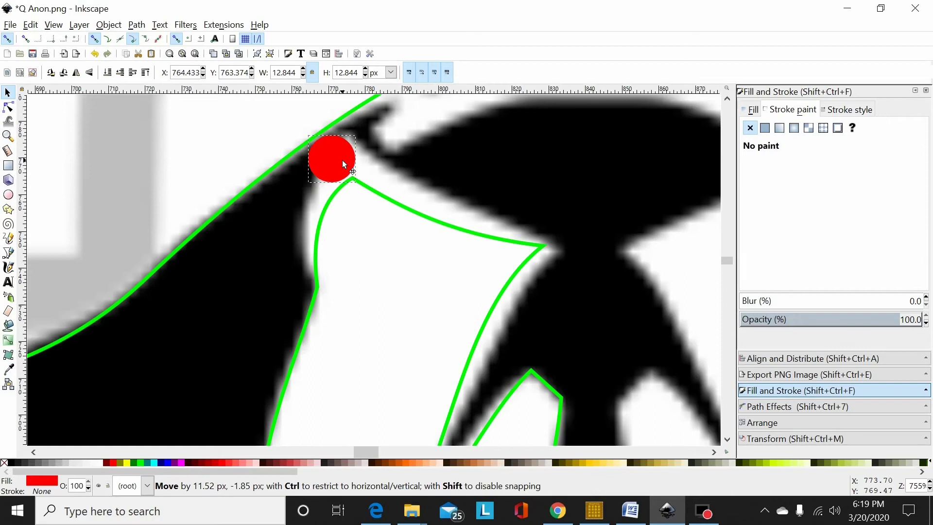
pyautogui.moveTo(343, 163); pyautogui.dragTo(345, 164)
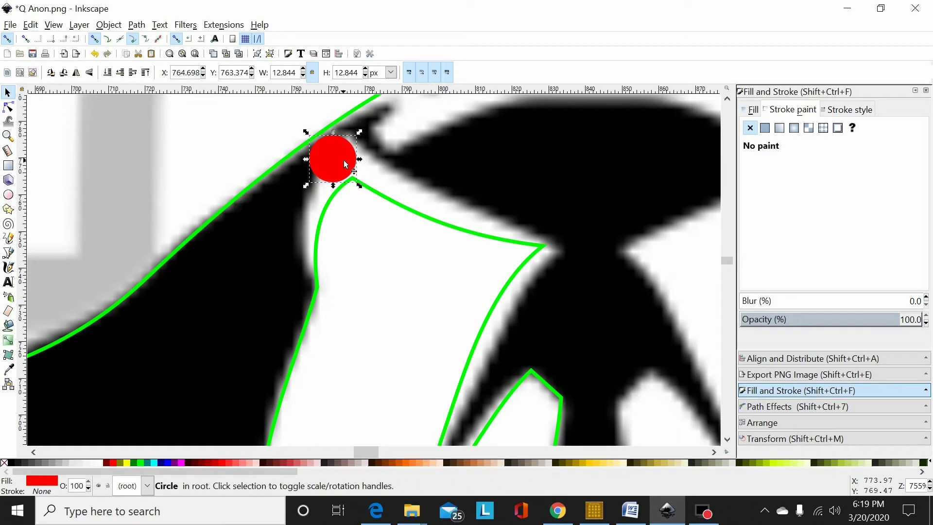
# Switch toolbar units to inches, reposition the red circle, then delete it
pyautogui.click(390, 73)
pyautogui.click(378, 138)
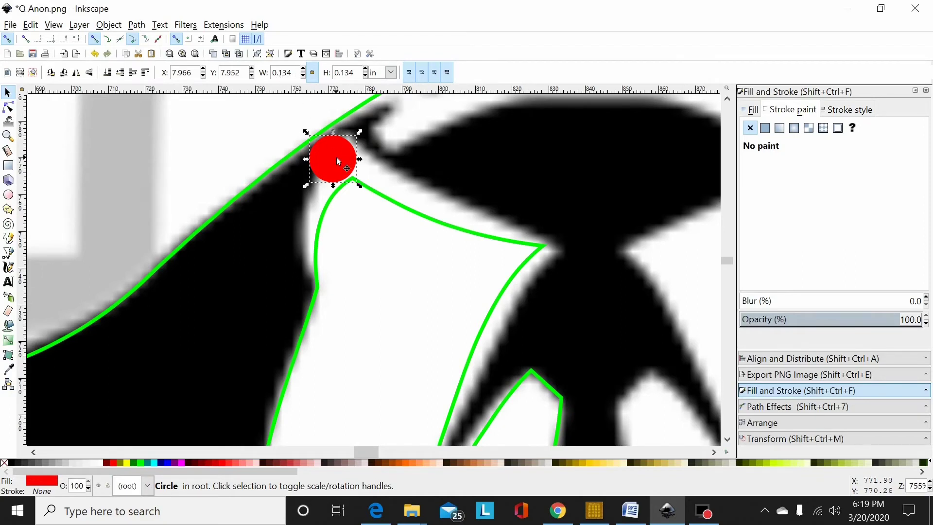
pyautogui.moveTo(334, 151); pyautogui.dragTo(361, 158)
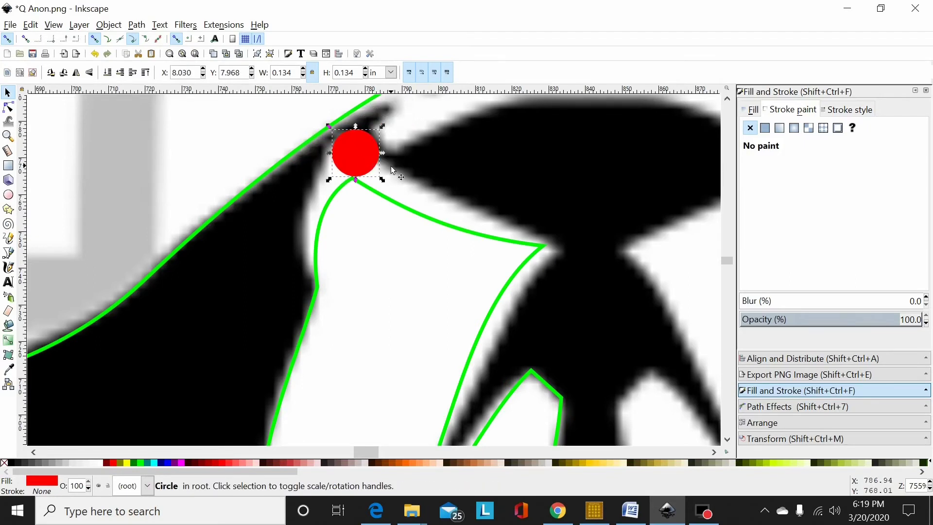
pyautogui.press('Delete')
# Select the lapel cutout path and flip it horizontally
pyautogui.scroll(-5, 579, 211)
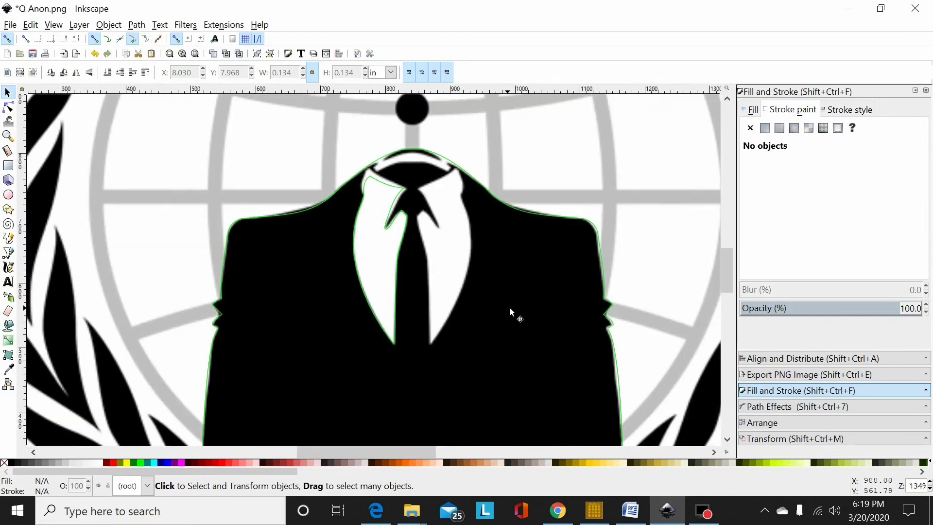
pyautogui.scroll(-10, 517, 302)
pyautogui.moveTo(630, 209)
pyautogui.mouseDown()
pyautogui.moveTo(506, 243)
pyautogui.moveTo(332, 337)
pyautogui.mouseUp()
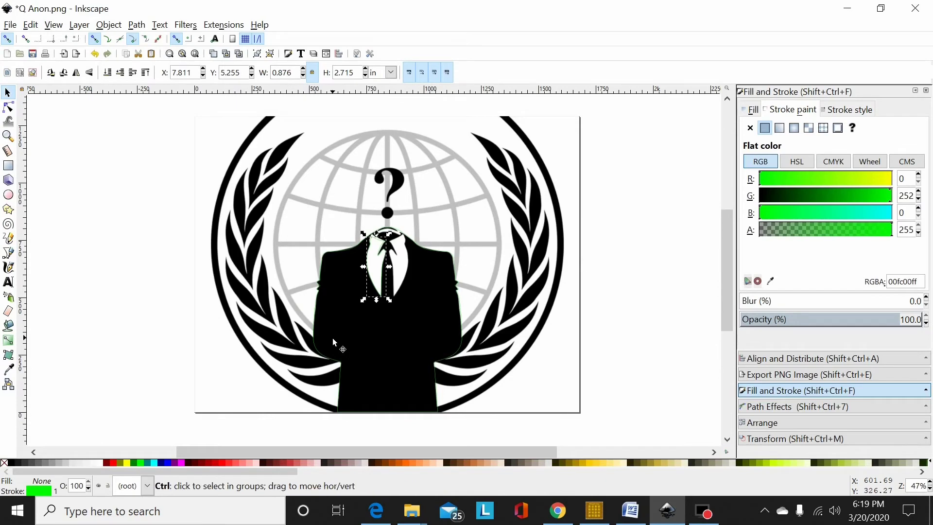
pyautogui.click(75, 72)
# Slide the mirrored path right onto the tie's other side and nudge it into place
pyautogui.scroll(4, 339, 318)
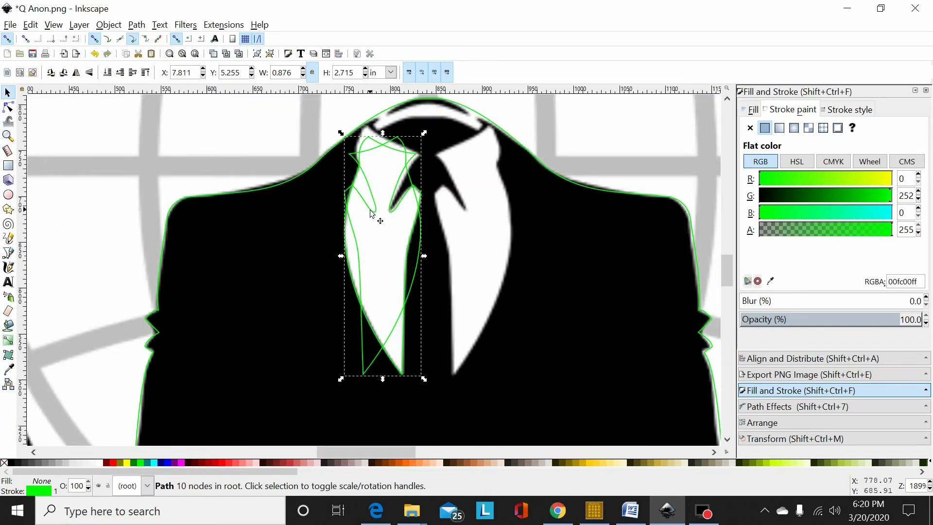
pyautogui.moveTo(370, 214); pyautogui.dragTo(460, 210)
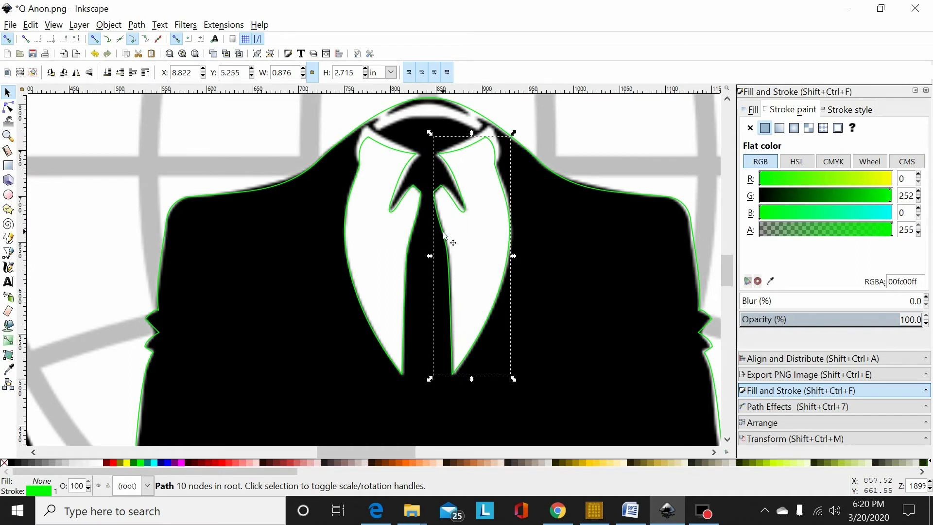
pyautogui.press('Right')
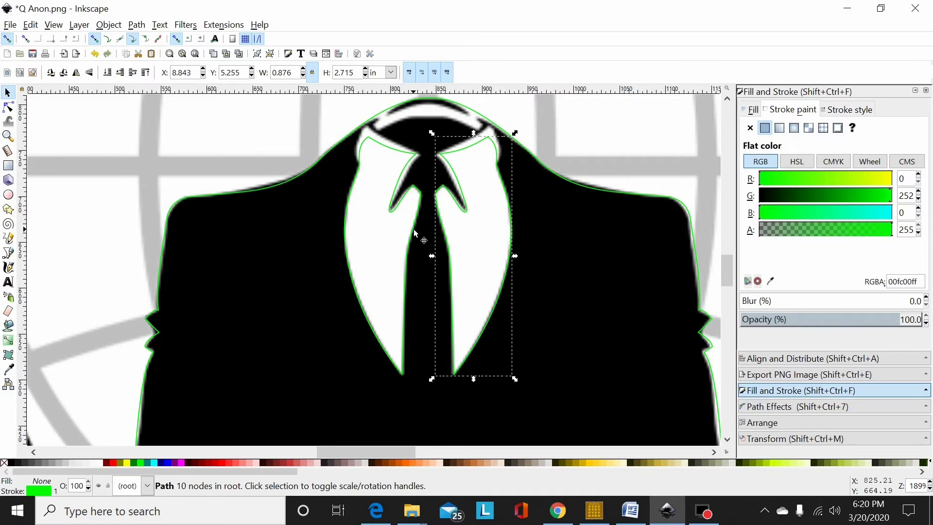
pyautogui.keyDown('ctrl'); pyautogui.scroll(4, 500, 251); pyautogui.keyUp('ctrl')
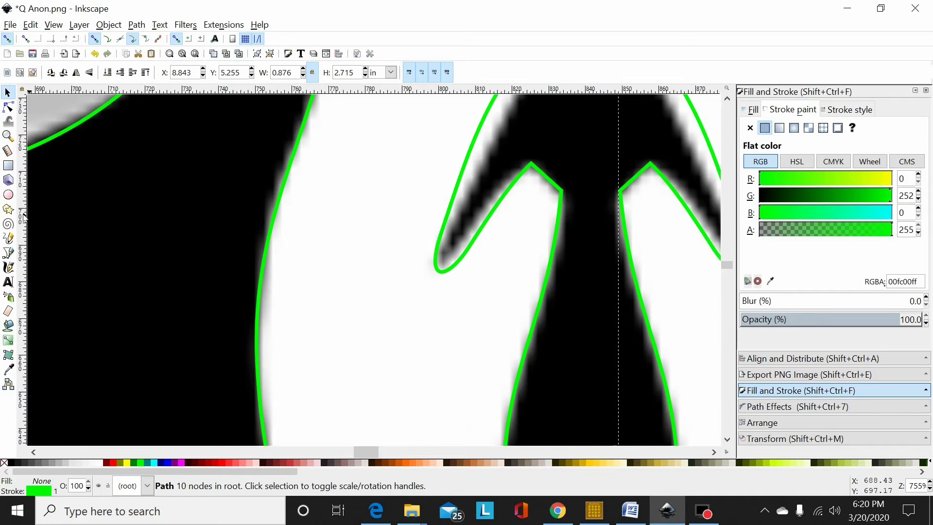
pyautogui.click(8, 194)
pyautogui.moveTo(572, 217); pyautogui.dragTo(622, 276)
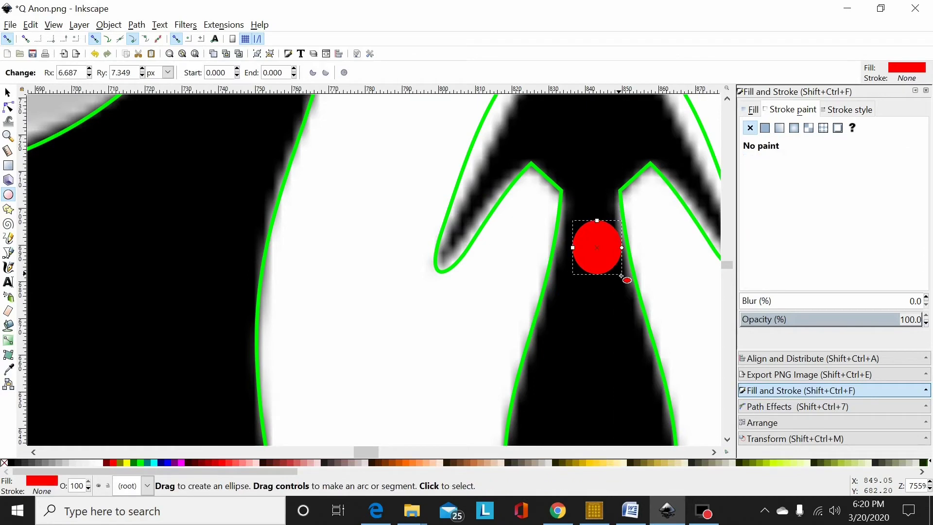
pyautogui.hotkey('ctrl', 'z')
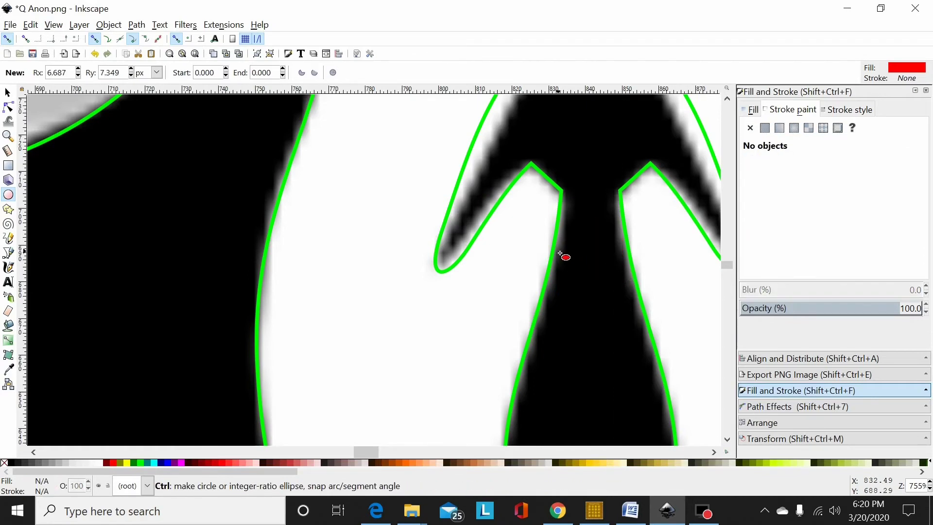
pyautogui.moveTo(558, 252); pyautogui.dragTo(618, 308)
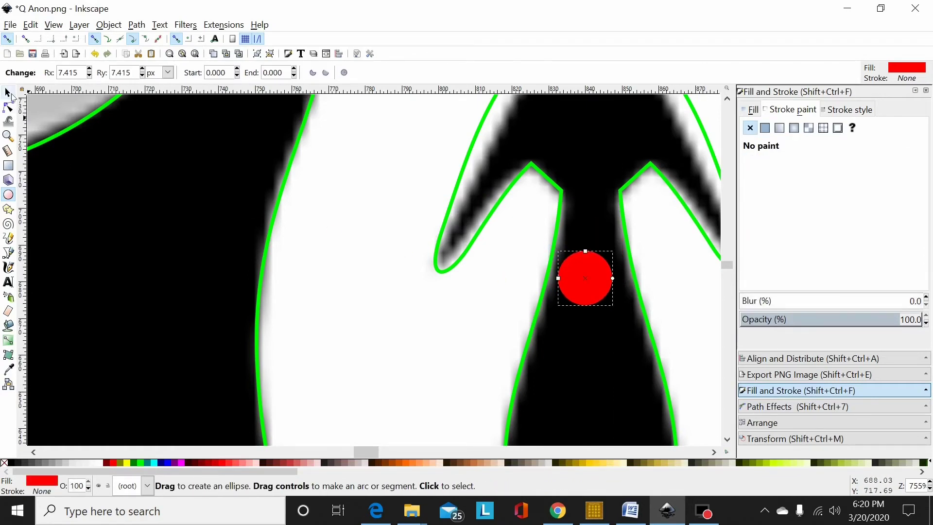
pyautogui.click(7, 92)
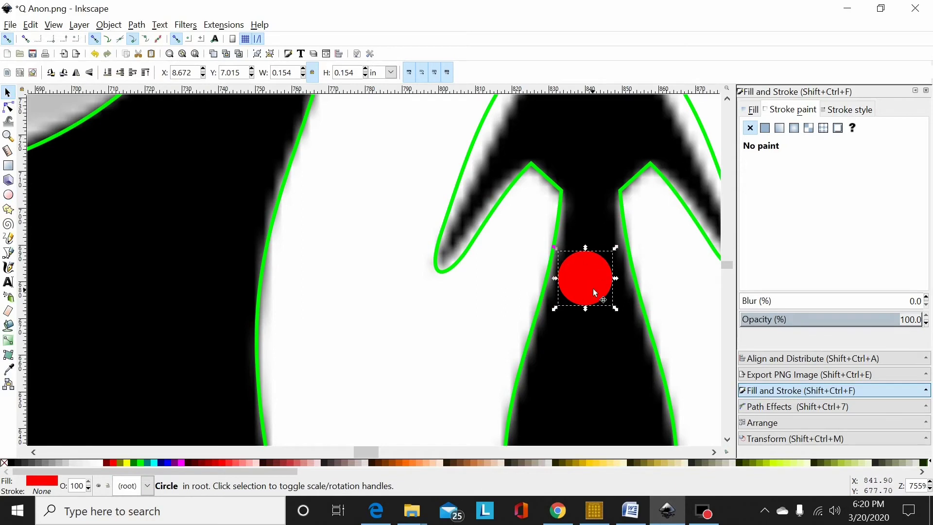
pyautogui.moveTo(599, 293); pyautogui.dragTo(598, 197)
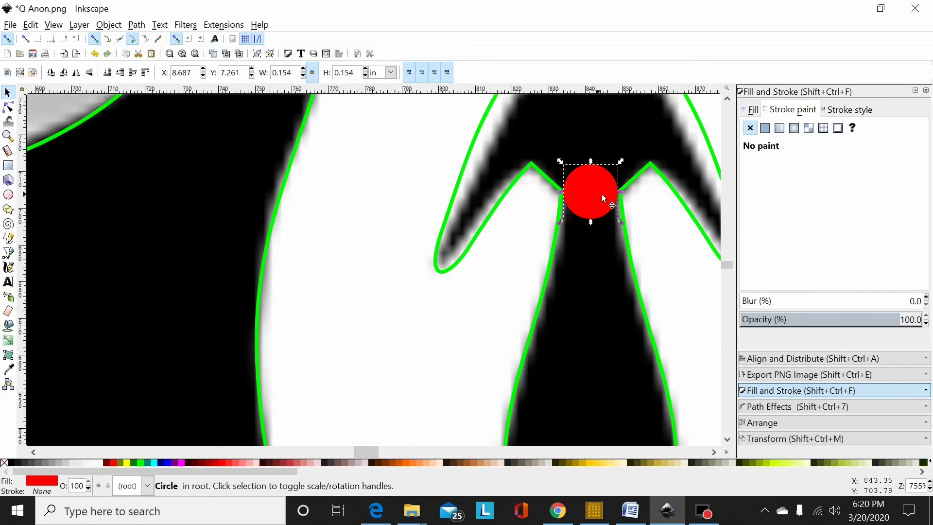
pyautogui.press('Delete')
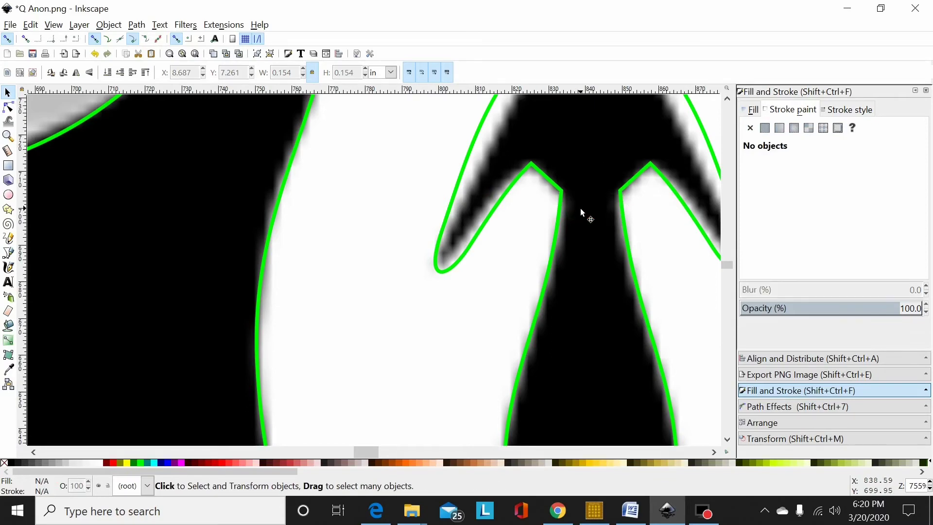
# Combine the two shirt-area outlines into one 20-node path, then add the jacket outline to the selection
pyautogui.scroll(-10, 588, 213)
pyautogui.scroll(-2, 591, 215)
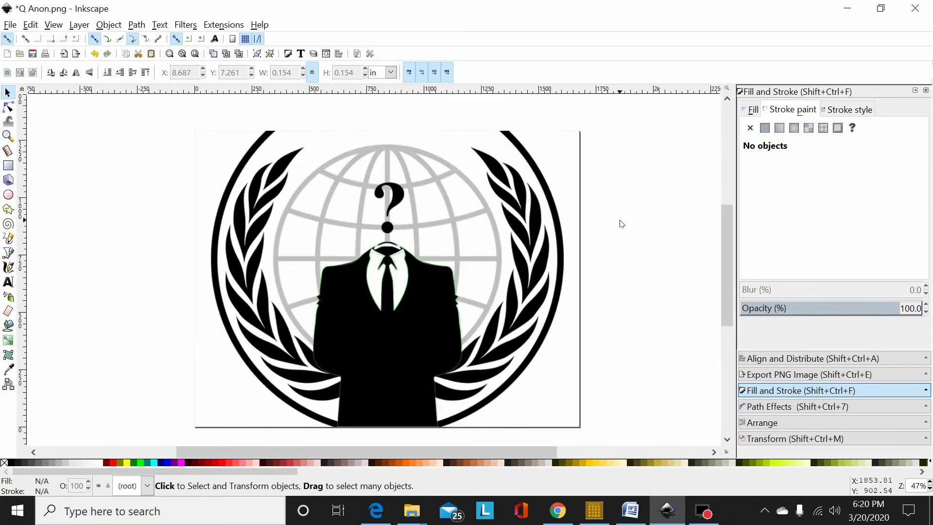
pyautogui.moveTo(618, 226); pyautogui.dragTo(343, 377)
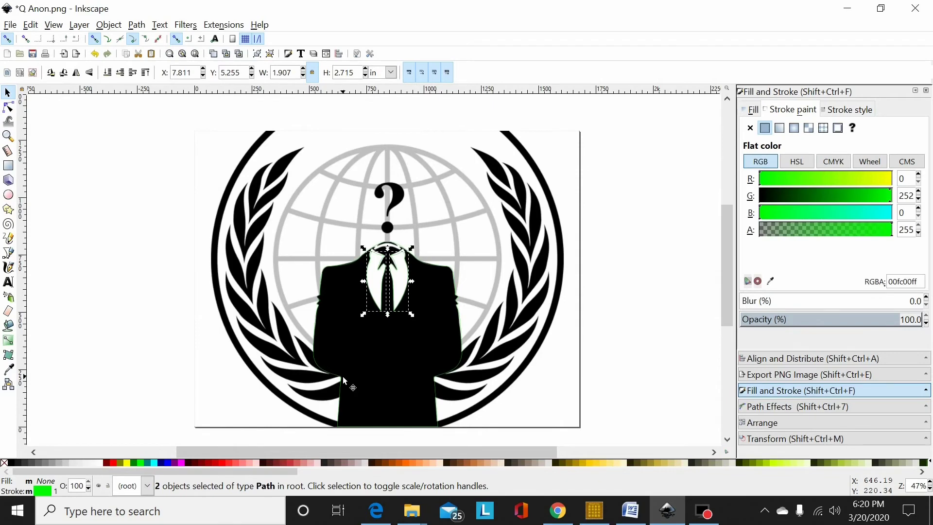
pyautogui.hotkey('ctrl', '+')
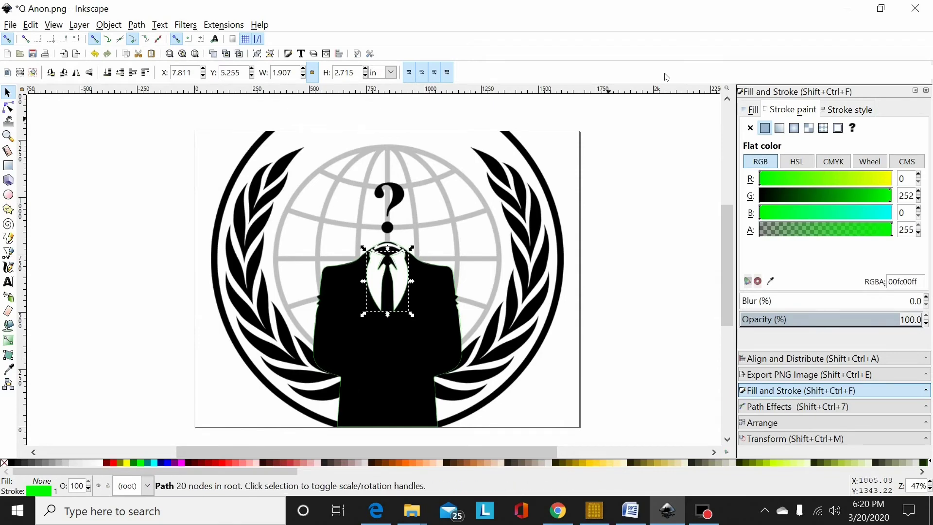
pyautogui.press('+')
pyautogui.press('+')
pyautogui.press('+')
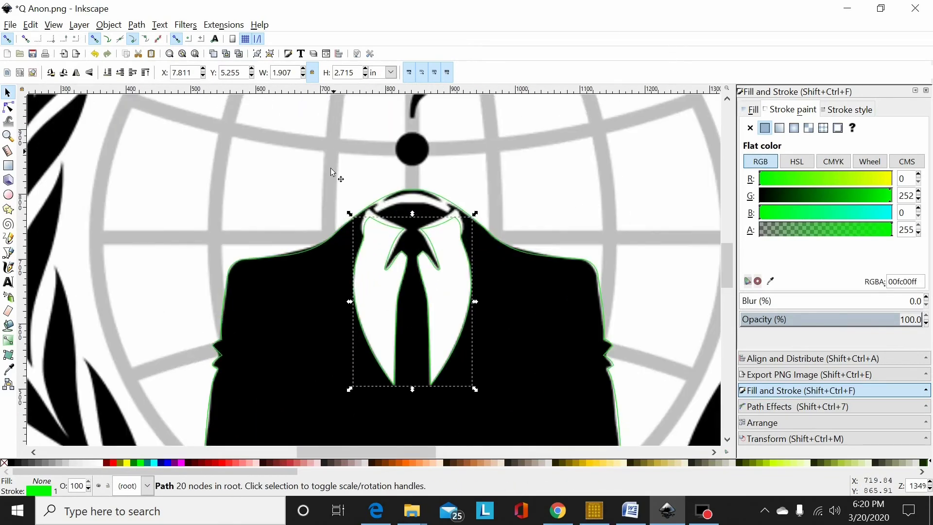
pyautogui.keyDown('shift'); pyautogui.click(342, 234); pyautogui.keyUp('shift')
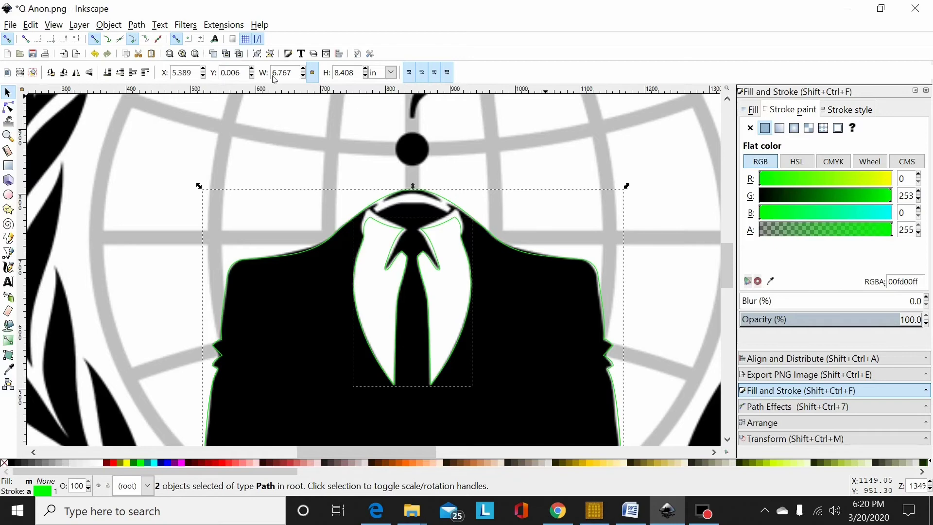
# Centre the lapel outline horizontally on the jacket with Align and Distribute
pyautogui.click(758, 359)
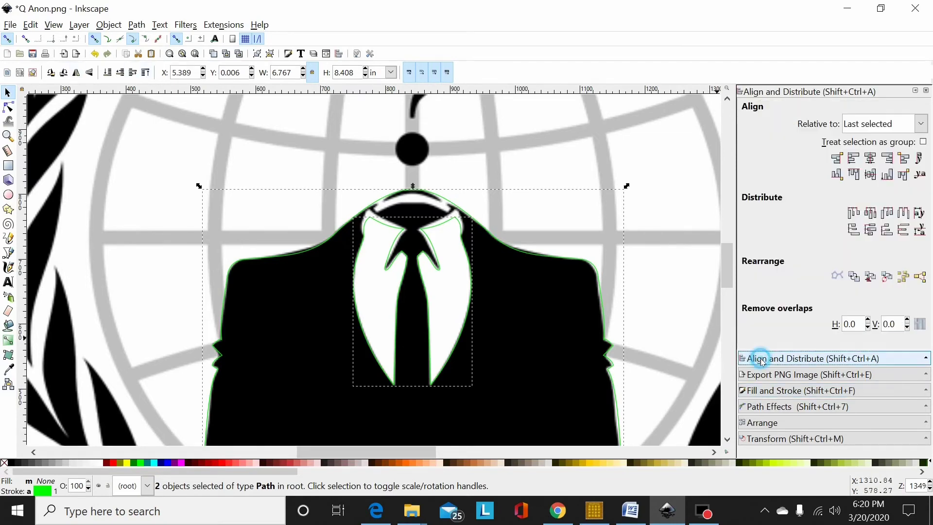
pyautogui.click(871, 158)
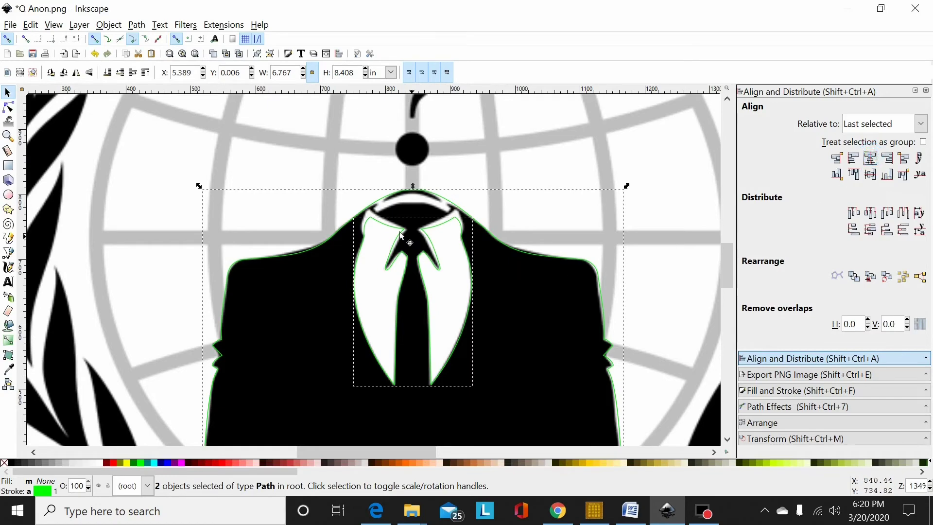
pyautogui.click(523, 309)
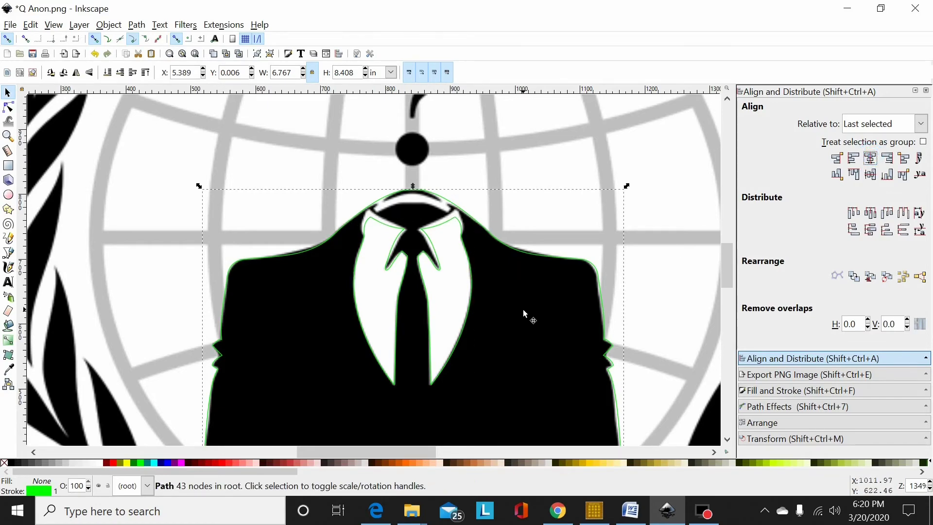
# Fill the merged suit path red to check the lapel cutouts, then remove the fill
pyautogui.press('-')
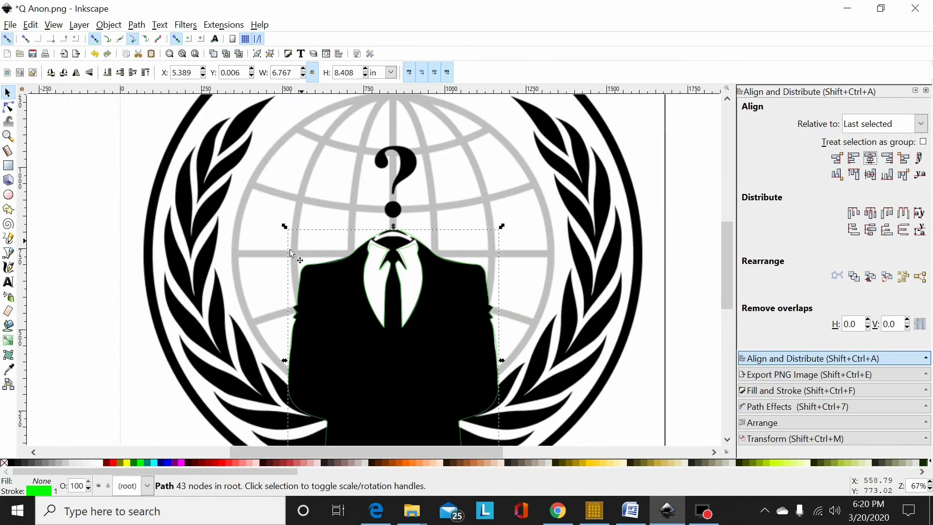
pyautogui.press('-')
pyautogui.click(112, 463)
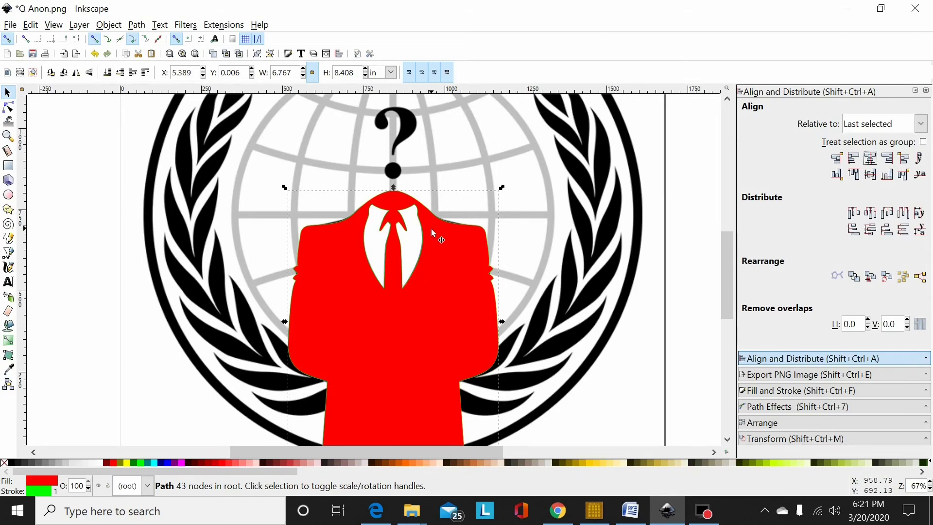
pyautogui.press('+')
pyautogui.press('+')
pyautogui.press('+')
pyautogui.press('+')
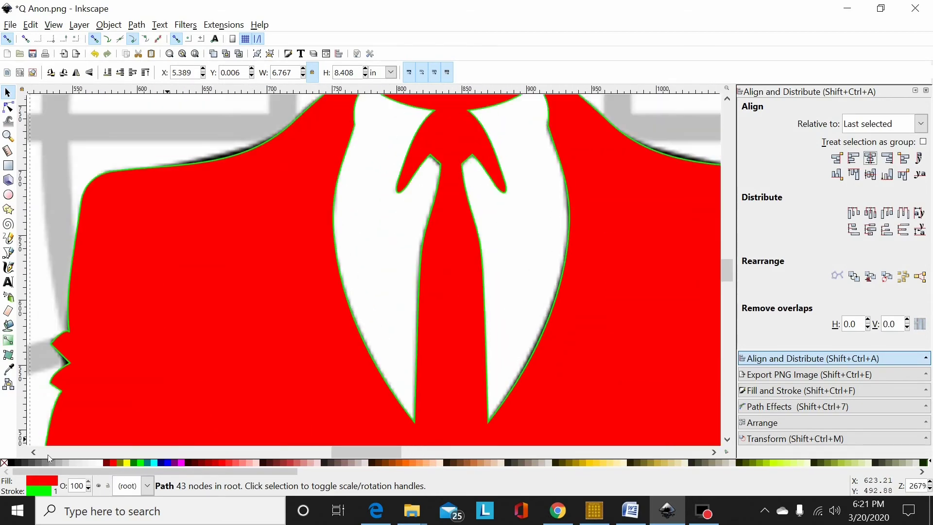
pyautogui.click(4, 462)
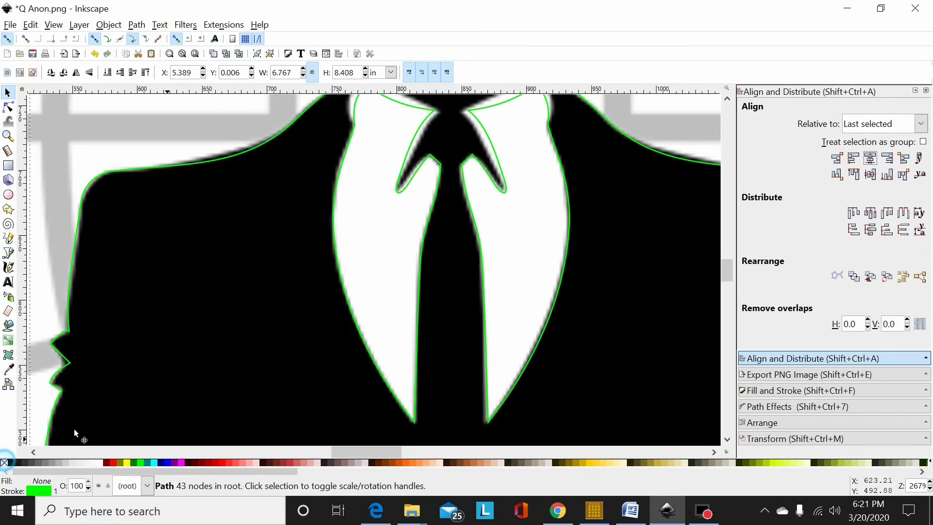
pyautogui.scroll(2, 462, 219)
pyautogui.scroll(4, 462, 218)
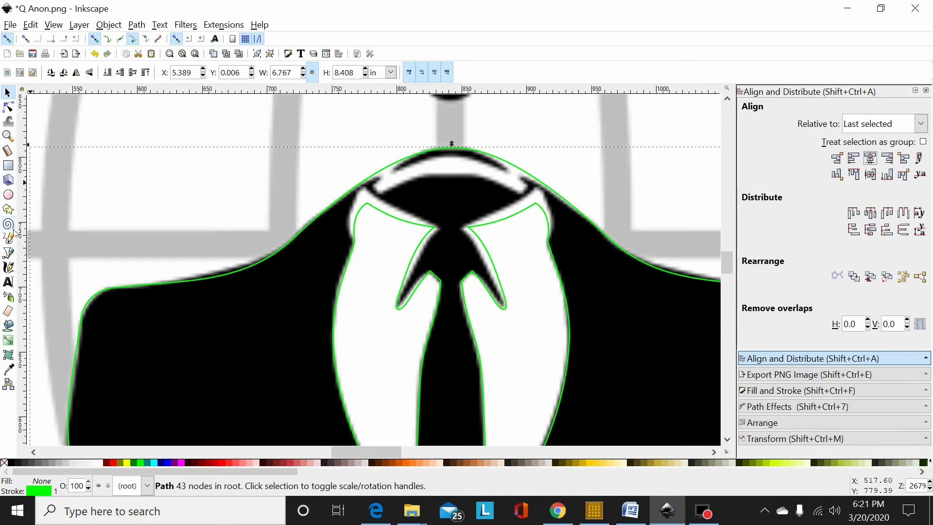
# Trace a closed four-node path across the collar opening with the Bezier tool
pyautogui.click(9, 253)
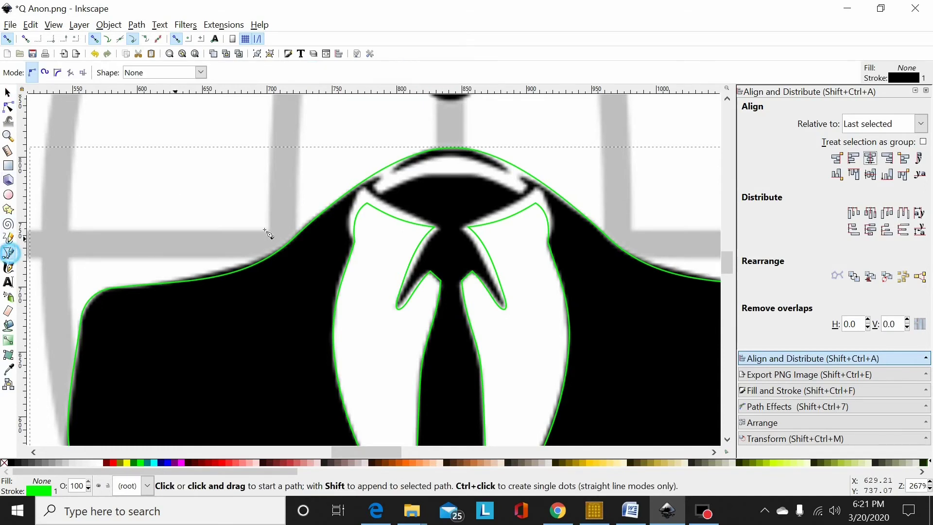
pyautogui.click(385, 187)
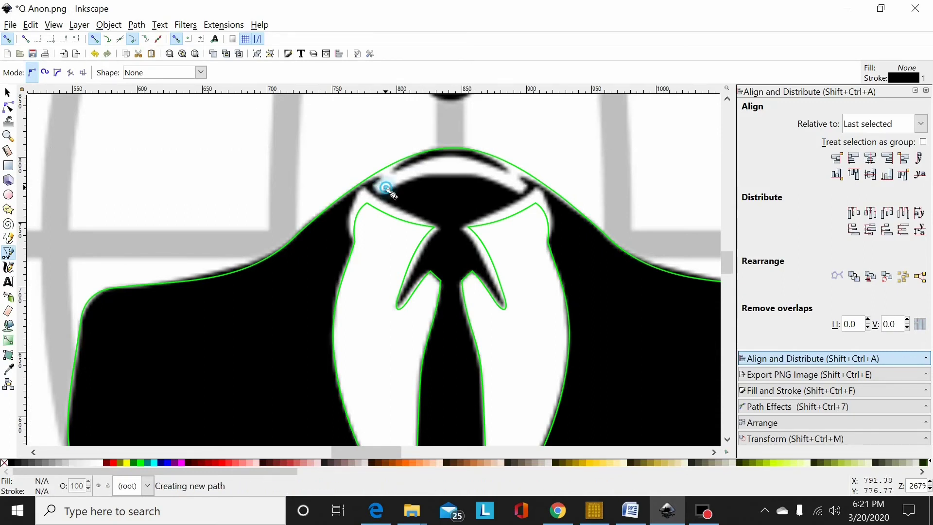
pyautogui.click(518, 187)
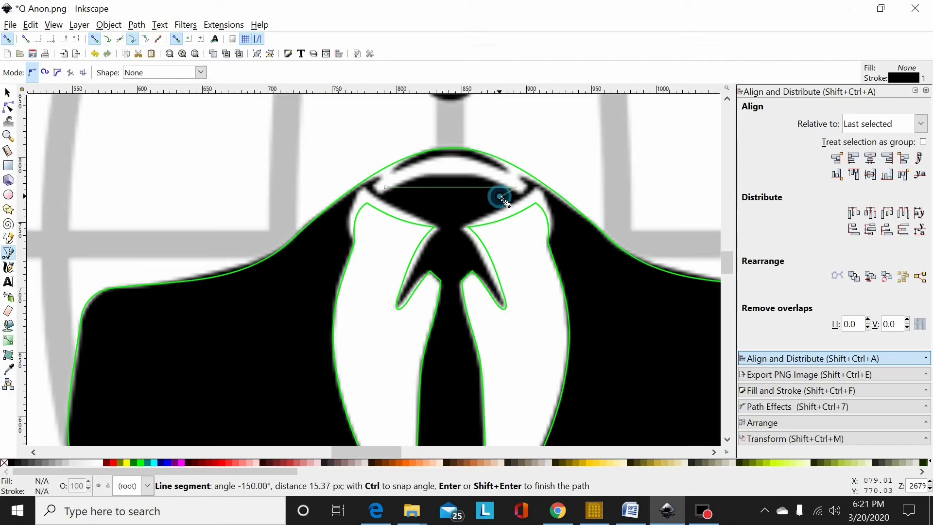
pyautogui.click(500, 196)
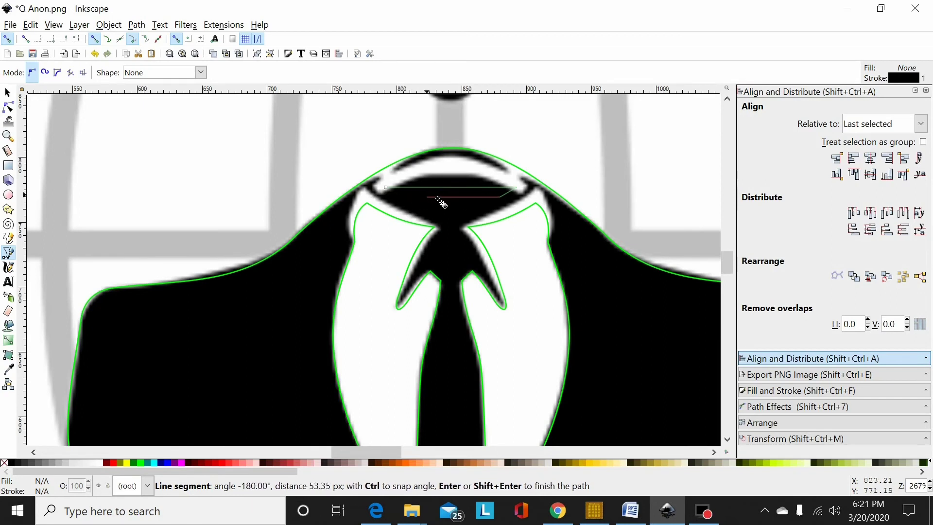
pyautogui.click(400, 198)
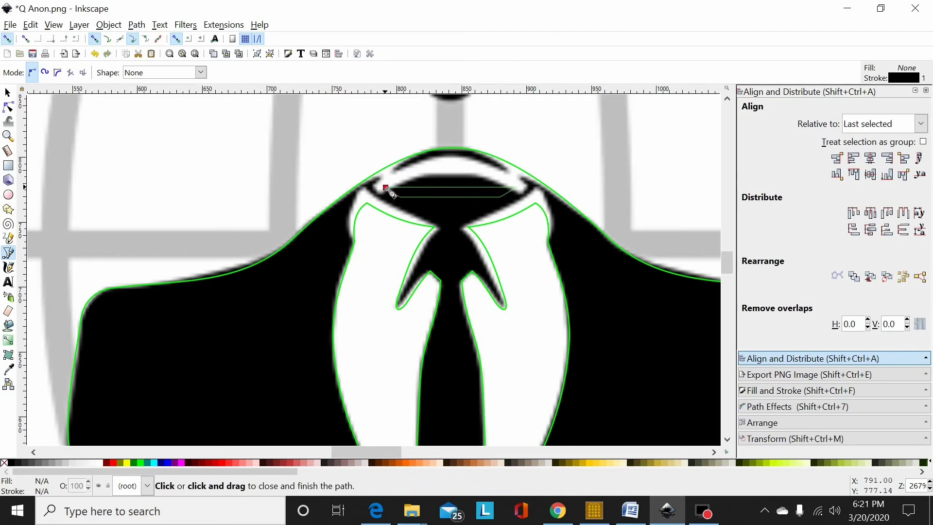
pyautogui.click(387, 189)
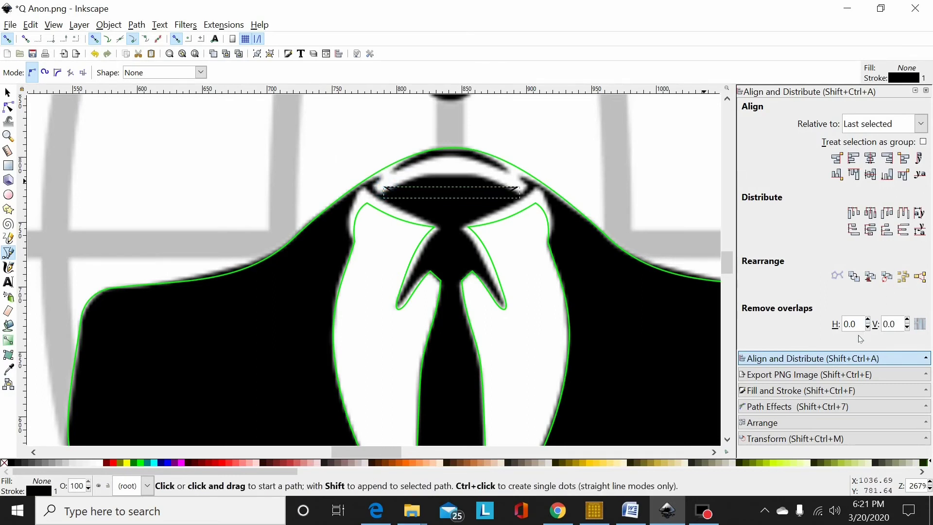
# Give the collar path a green stroke (00fb00ff) in Fill and Stroke
pyautogui.click(807, 390)
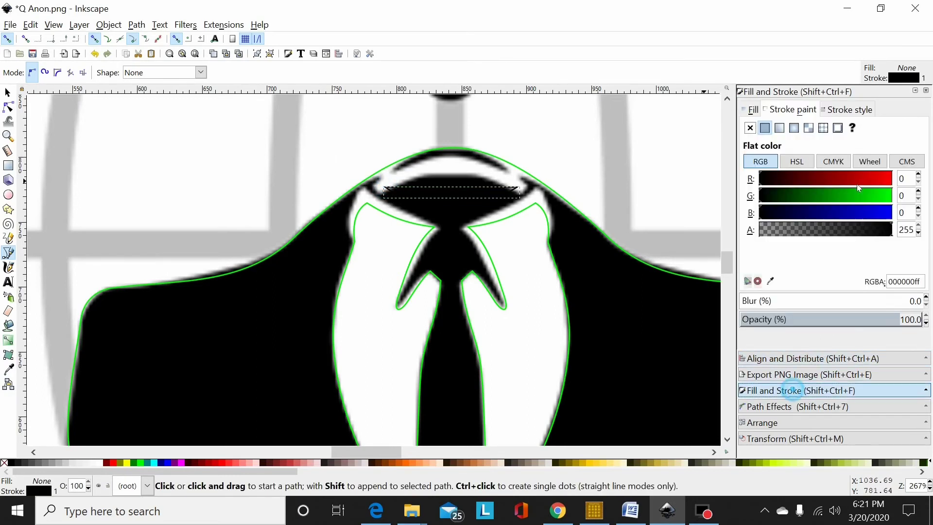
pyautogui.click(892, 196)
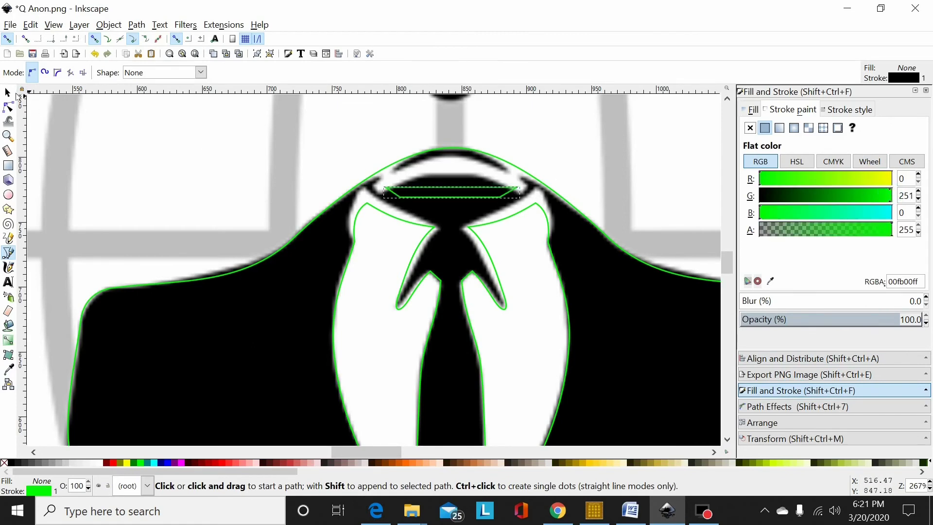
pyautogui.click(8, 92)
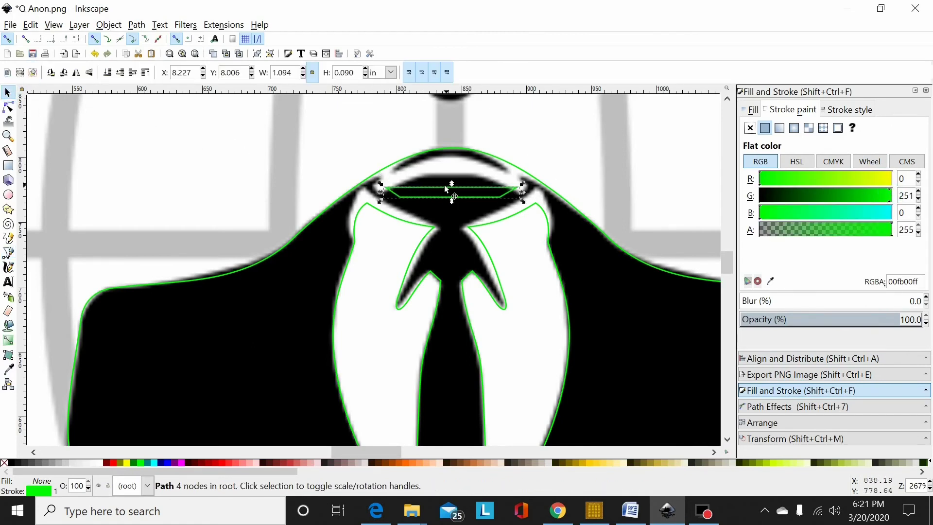
# Bend the collar path's top edge into an arc following the collar
pyautogui.click(9, 107)
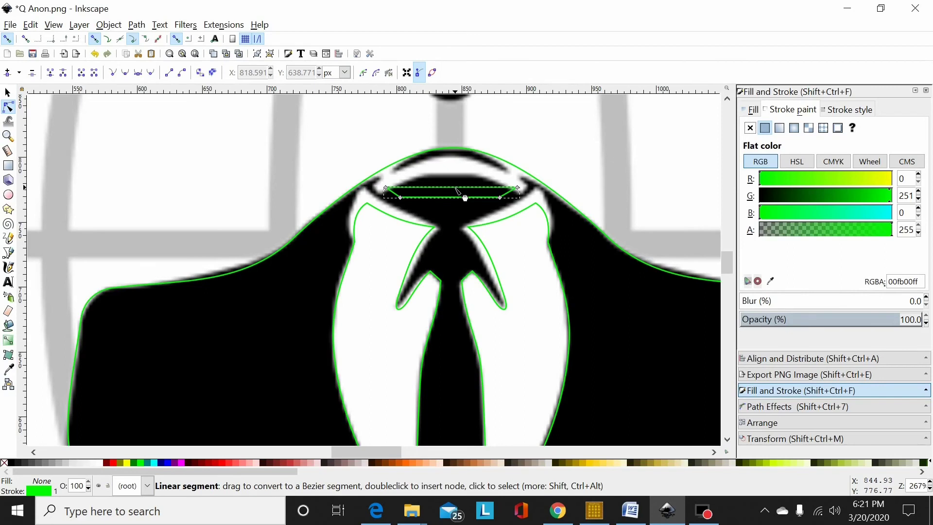
pyautogui.moveTo(456, 188)
pyautogui.mouseDown()
pyautogui.moveTo(460, 175)
pyautogui.moveTo(454, 184)
pyautogui.mouseUp()
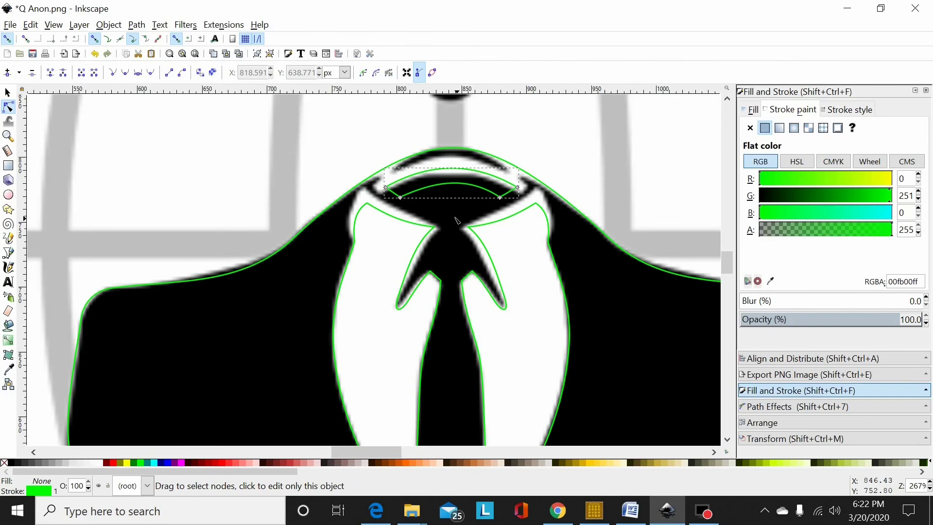
pyautogui.click(516, 183)
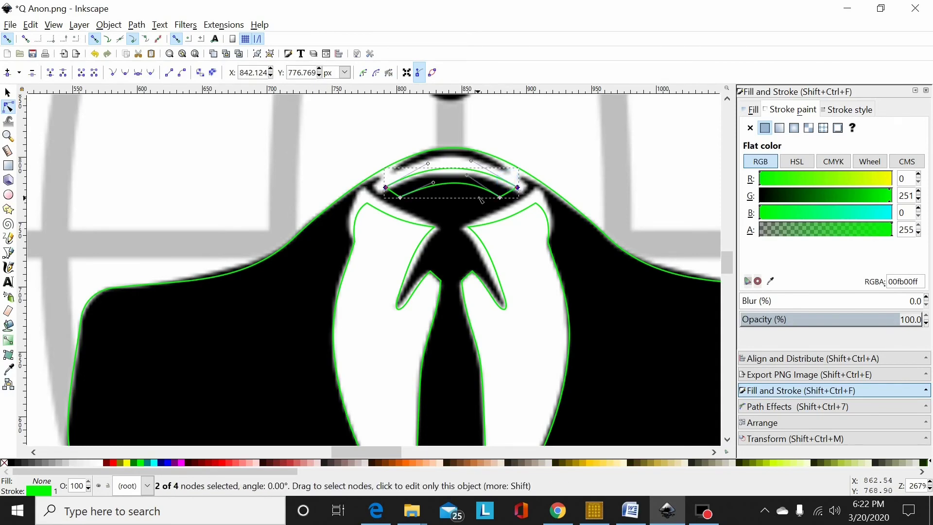
# Draw a small ellipse at the collar arc's left corner
pyautogui.scroll(3, 493, 214)
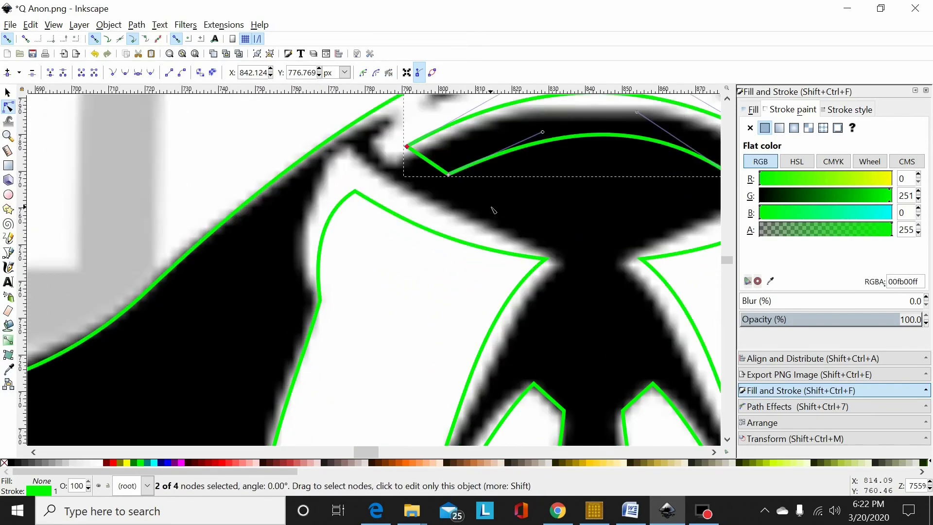
pyautogui.scroll(2, 493, 210)
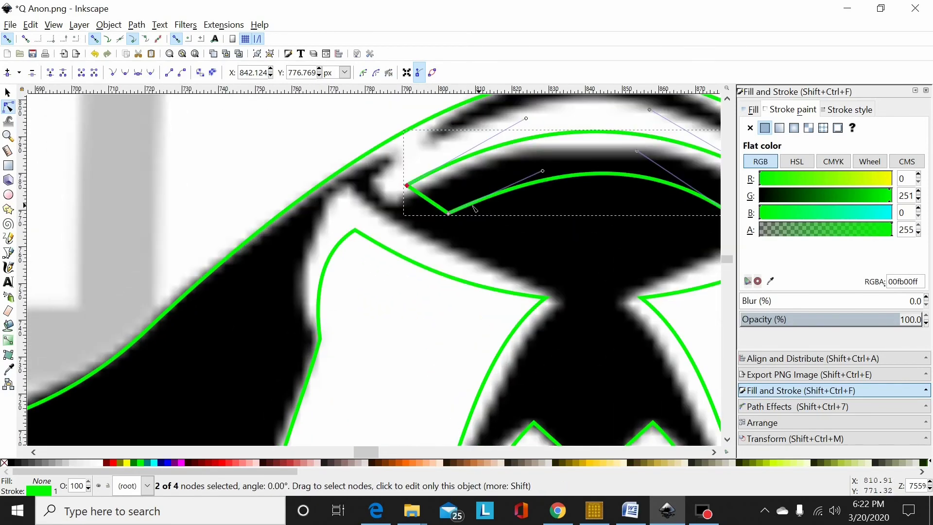
pyautogui.click(8, 195)
pyautogui.moveTo(376, 161); pyautogui.dragTo(399, 178)
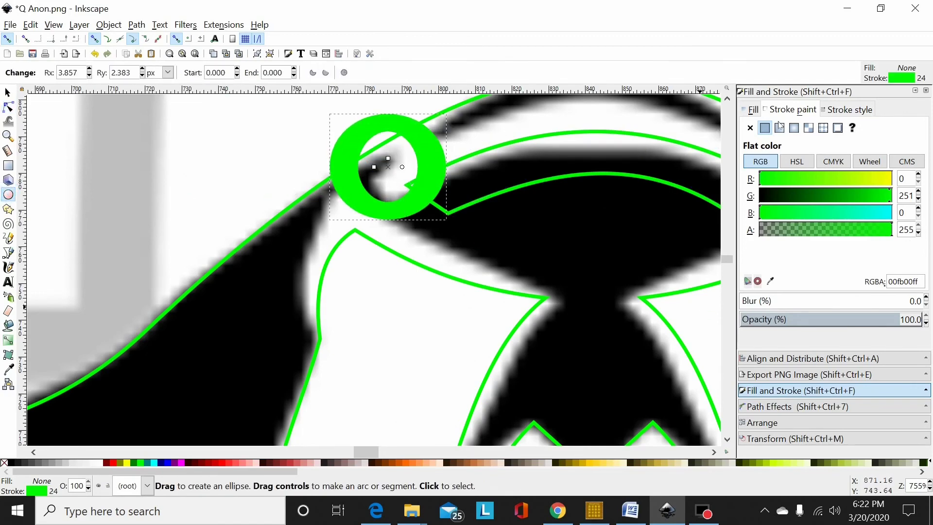
# Make the ellipse stroke-less with a flat red fill, then redraw it at the collar corner
pyautogui.click(750, 128)
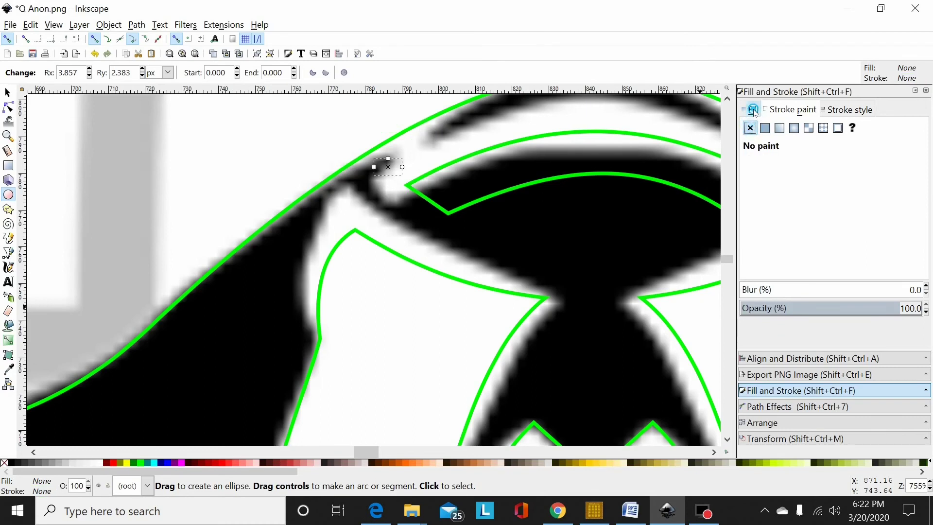
pyautogui.click(754, 111)
pyautogui.click(764, 128)
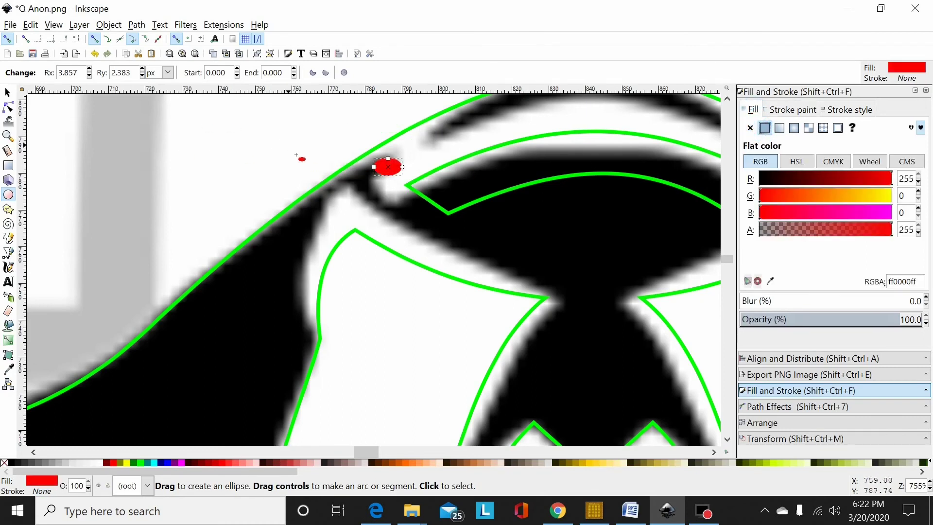
pyautogui.press('Delete')
pyautogui.moveTo(376, 187); pyautogui.dragTo(427, 242)
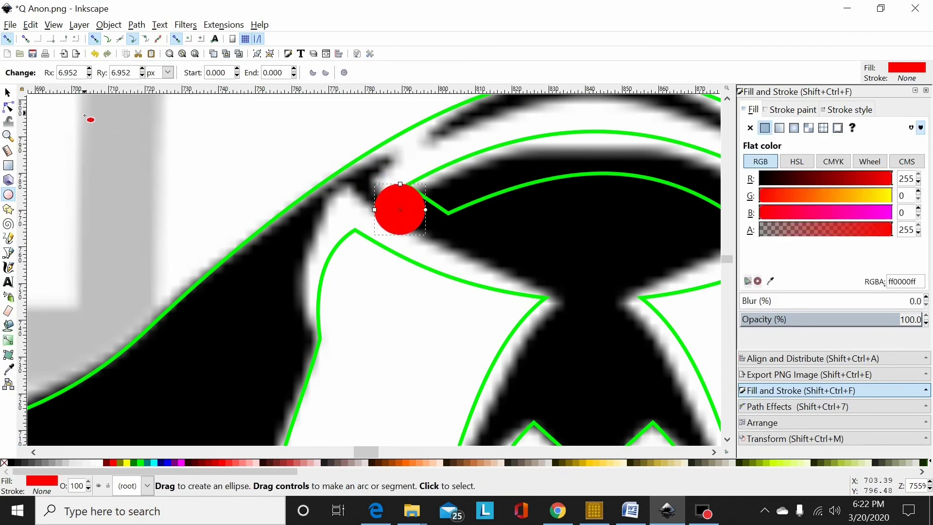
pyautogui.click(7, 93)
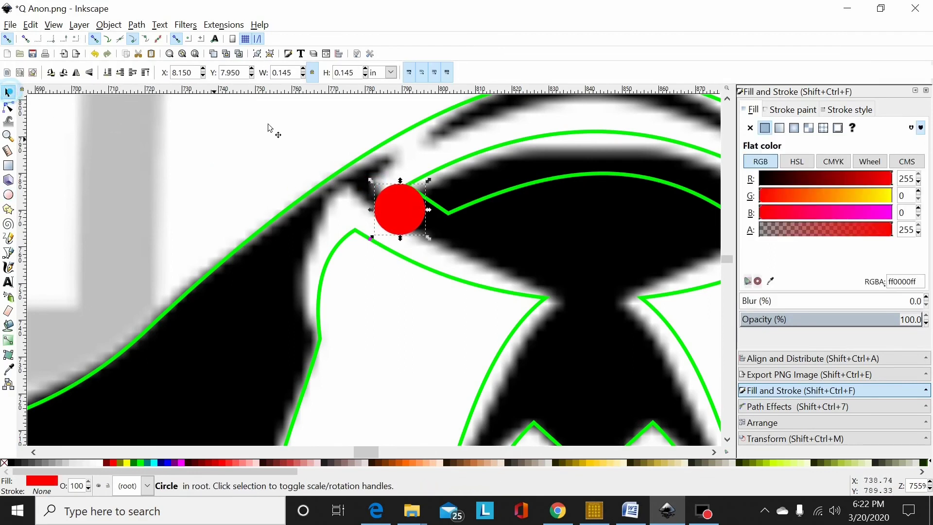
# Set the red circle's height to 0.125 in and move it onto the collar arc's left corner
pyautogui.click(364, 75)
pyautogui.press('BackSpace')
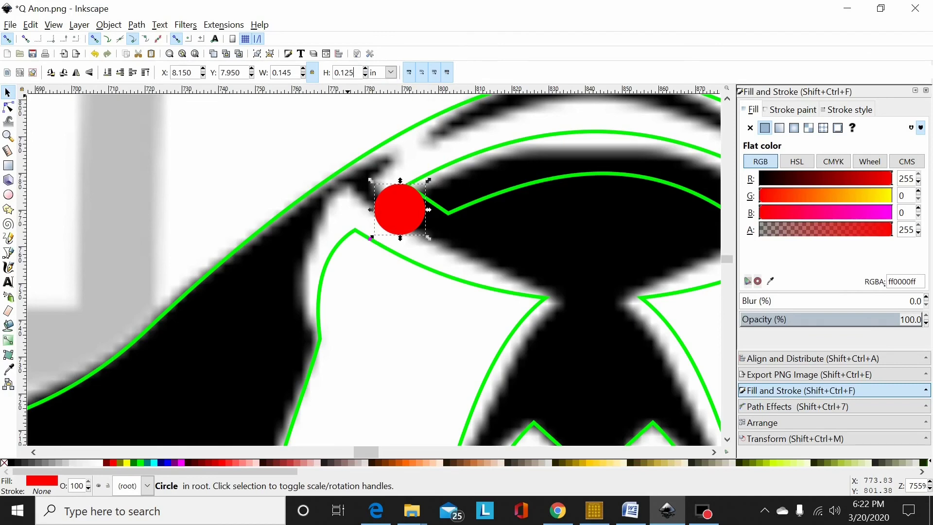
pyautogui.write('25')
pyautogui.press('Return')
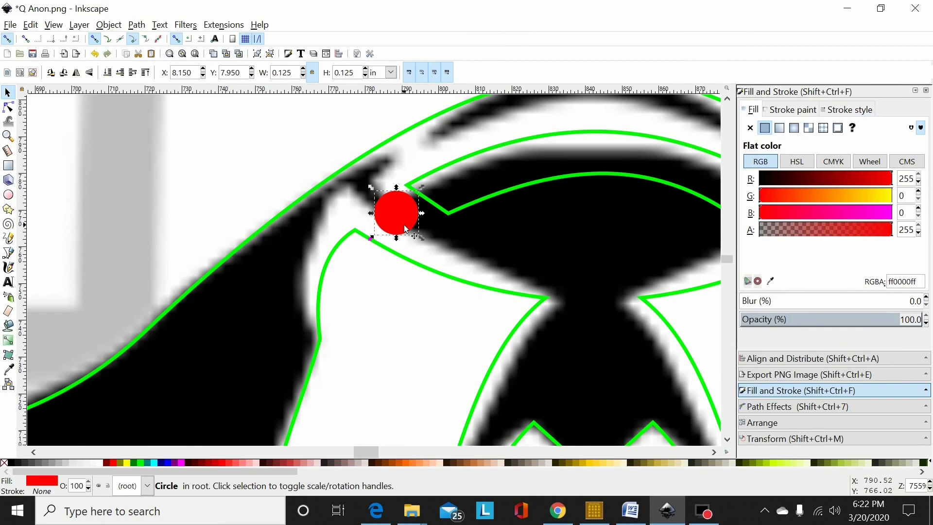
pyautogui.moveTo(406, 228); pyautogui.dragTo(407, 168)
pyautogui.hscroll(10, 369, 450)
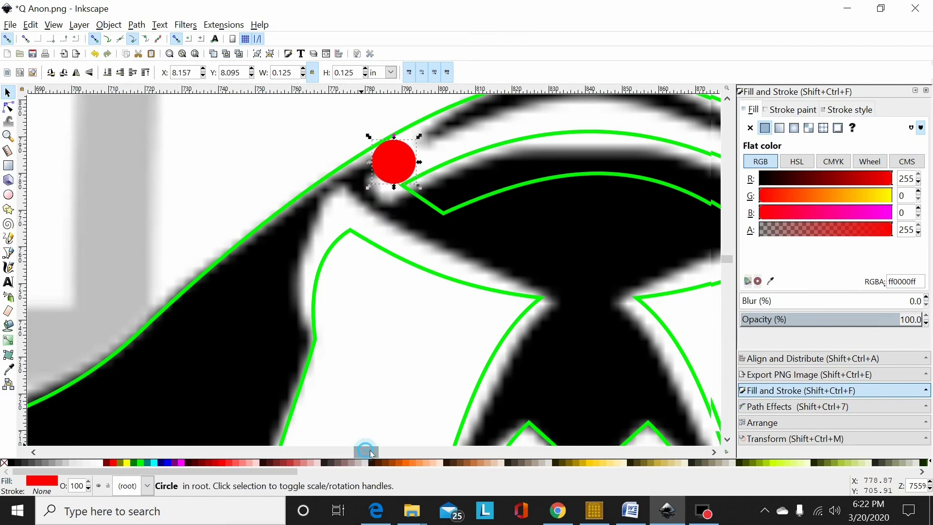
pyautogui.moveTo(71, 160); pyautogui.dragTo(155, 205)
# Centre the collar arc horizontally on the suit outline with Align and Distribute
pyautogui.click(161, 176)
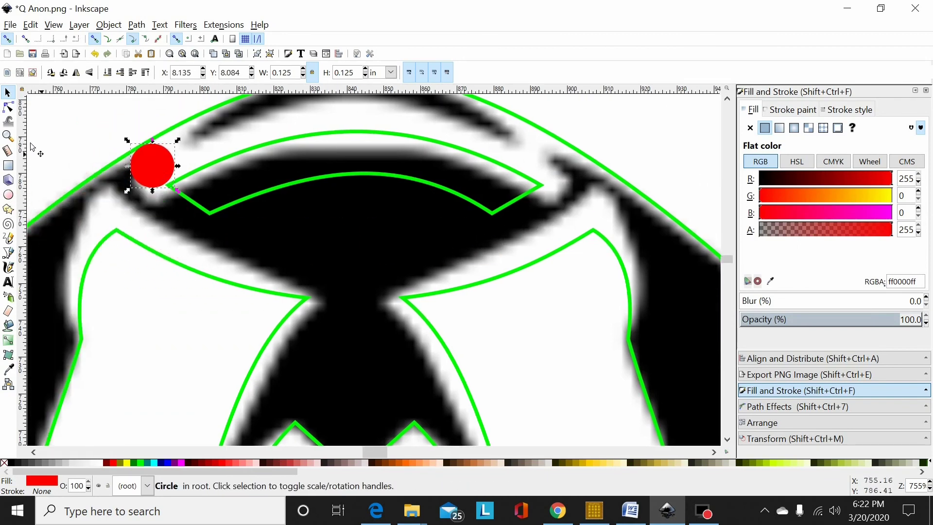
pyautogui.press('-')
pyautogui.press('-')
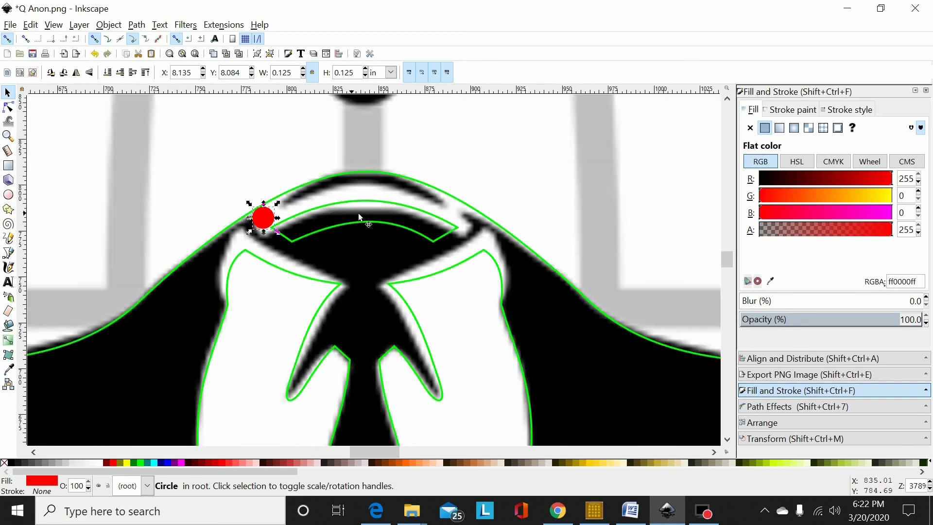
pyautogui.click(386, 227)
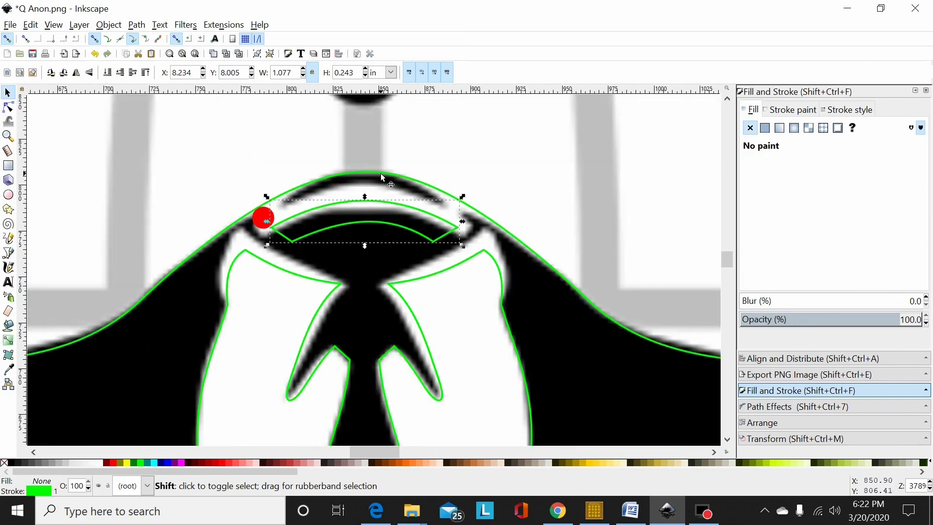
pyautogui.keyDown('shift'); pyautogui.click(380, 173); pyautogui.keyUp('shift')
pyautogui.click(776, 358)
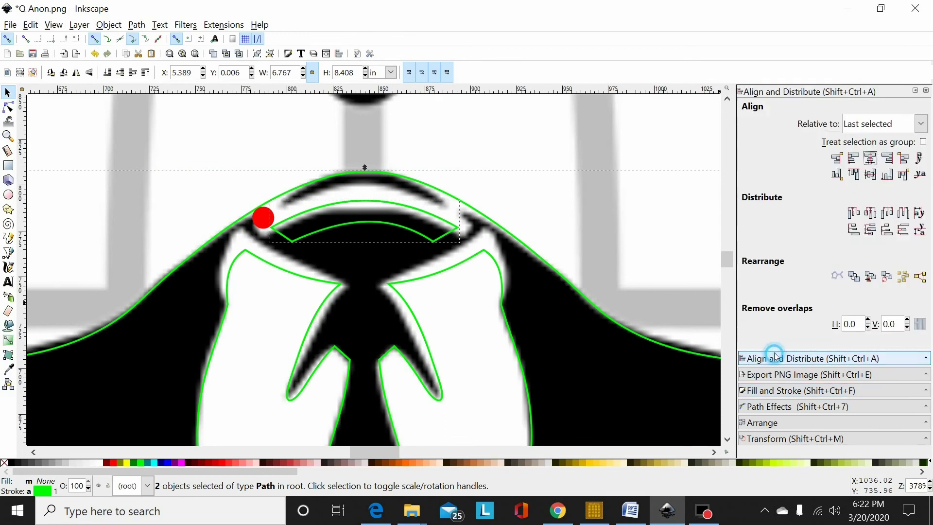
pyautogui.click(870, 158)
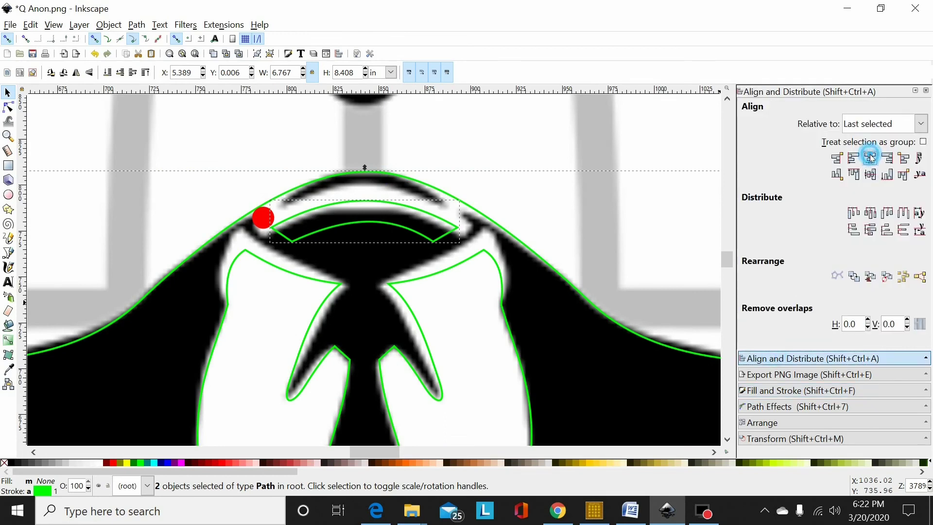
# Delete the red marker circle and zoom out to the whole logo
pyautogui.click(542, 267)
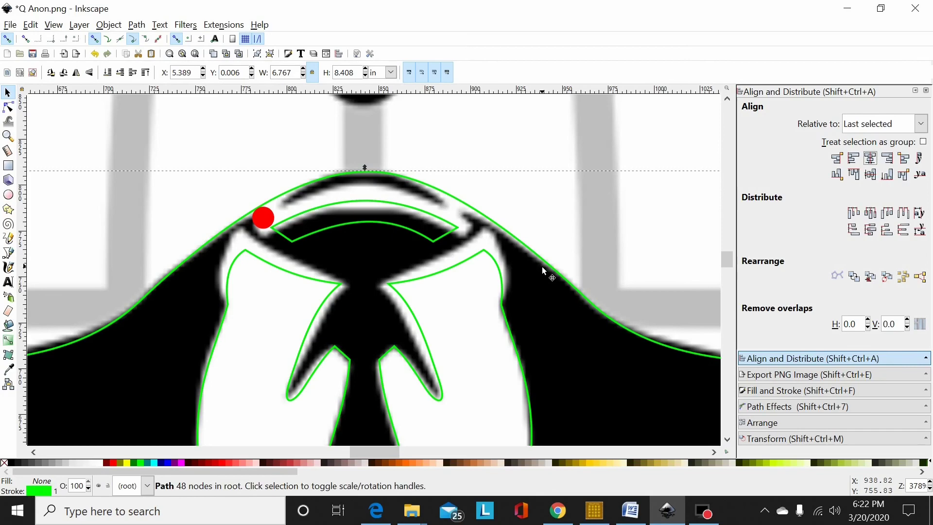
pyautogui.click(262, 227)
pyautogui.press('Delete')
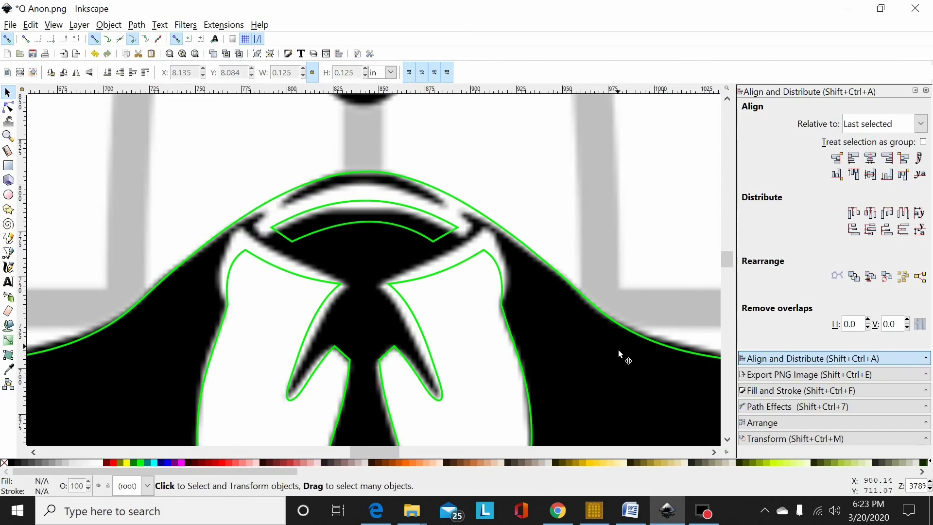
pyautogui.scroll(-12, 618, 349)
pyautogui.scroll(-1, 614, 354)
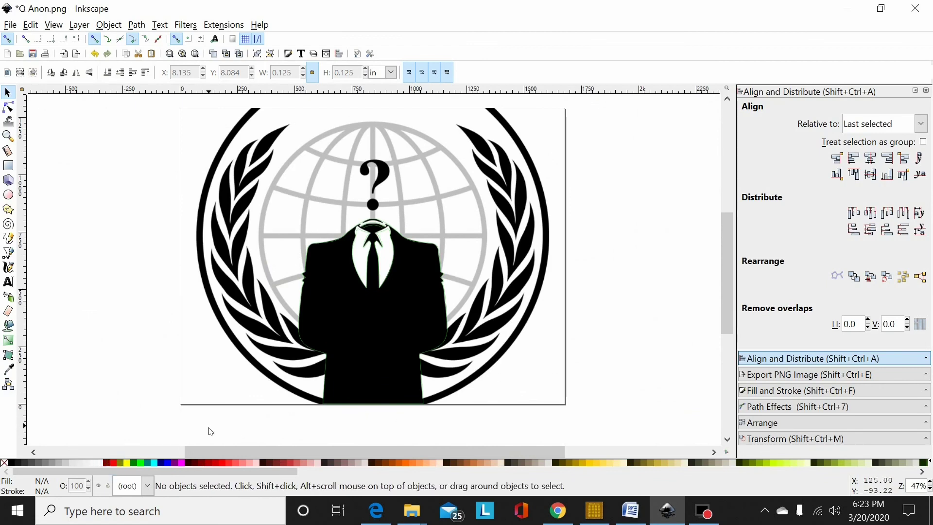
# Give the traced suit path a solid red fill
pyautogui.click(319, 355)
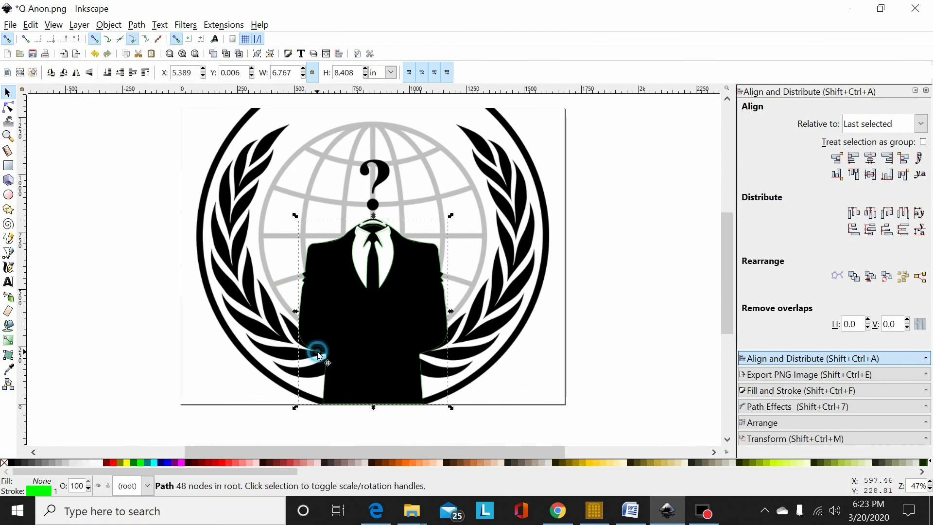
pyautogui.click(113, 463)
pyautogui.click(142, 378)
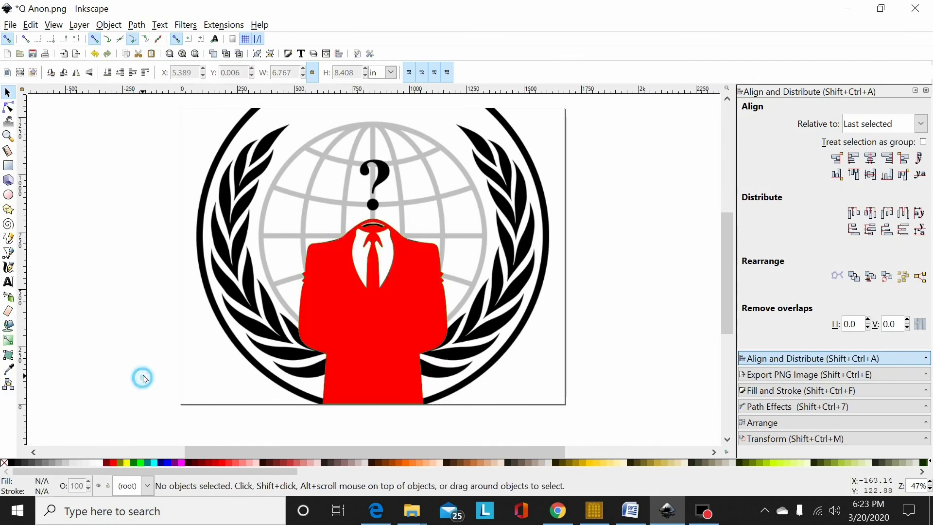
# Delete the original embedded logo image, leaving the green traced globe
pyautogui.press('+')
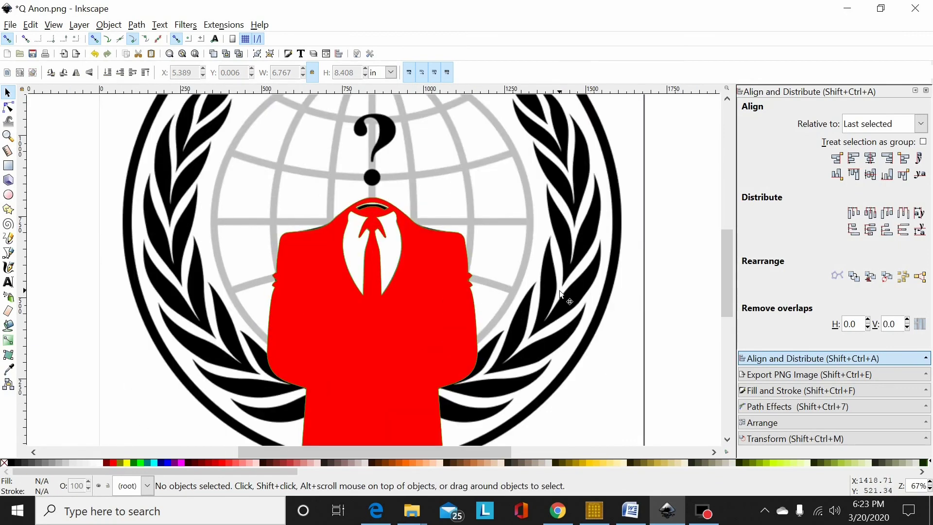
pyautogui.click(543, 287)
pyautogui.press('Delete')
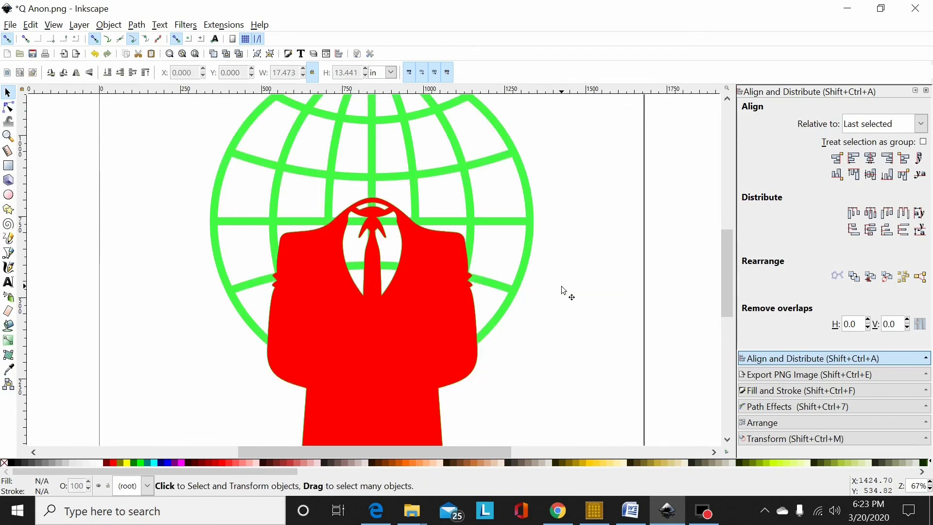
pyautogui.scroll(1, 565, 277)
pyautogui.scroll(-1, 564, 277)
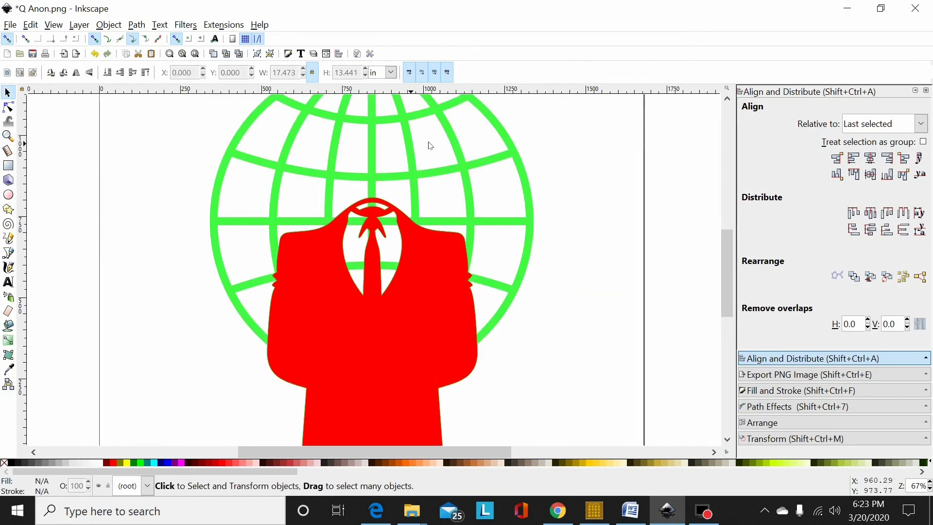